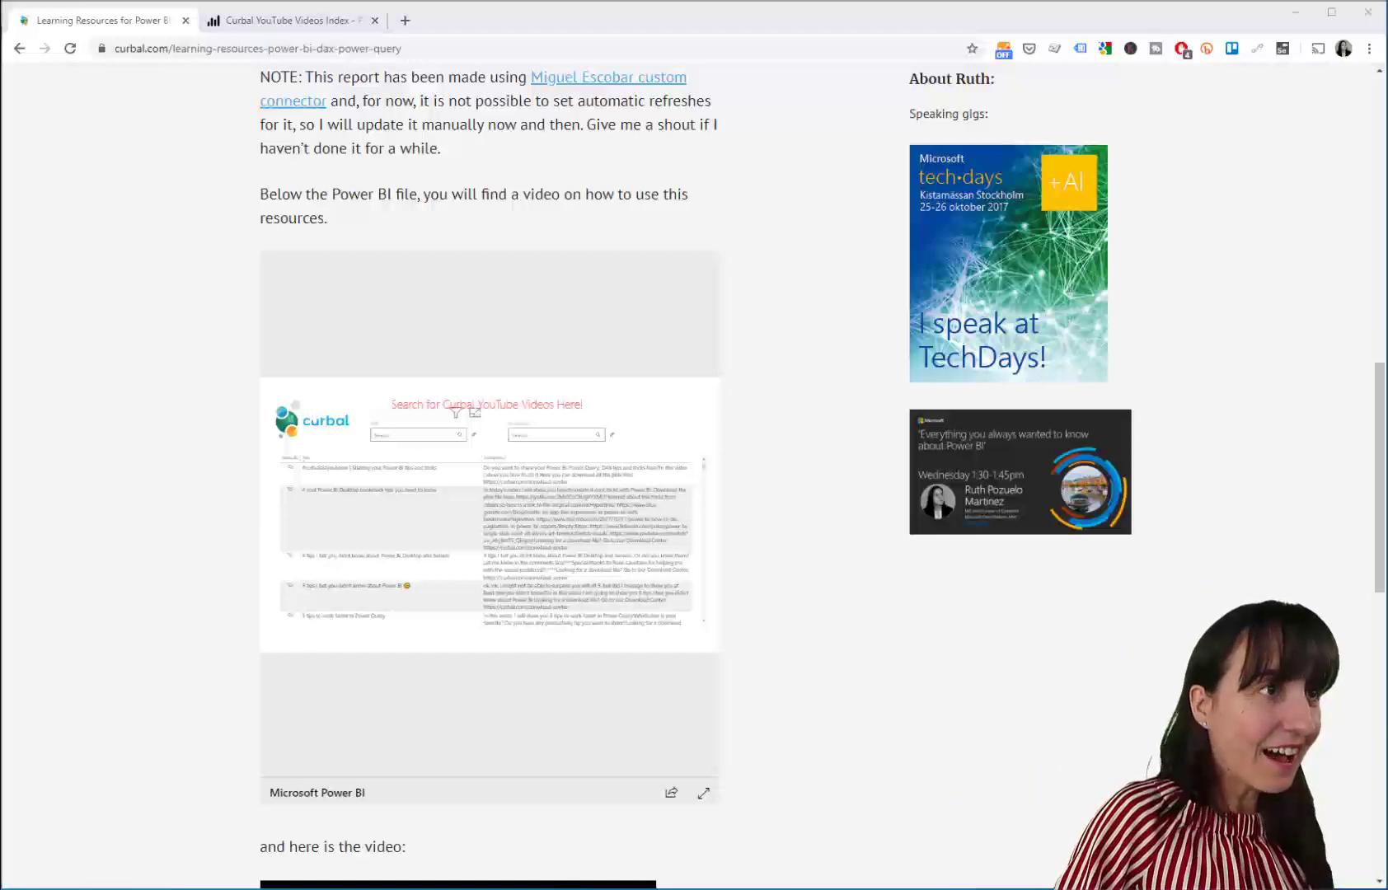
Switch to Power BI Desktop and view the Curbal report listing 586 videos, last refreshed 17-Feb-20
key(alt+Tab)
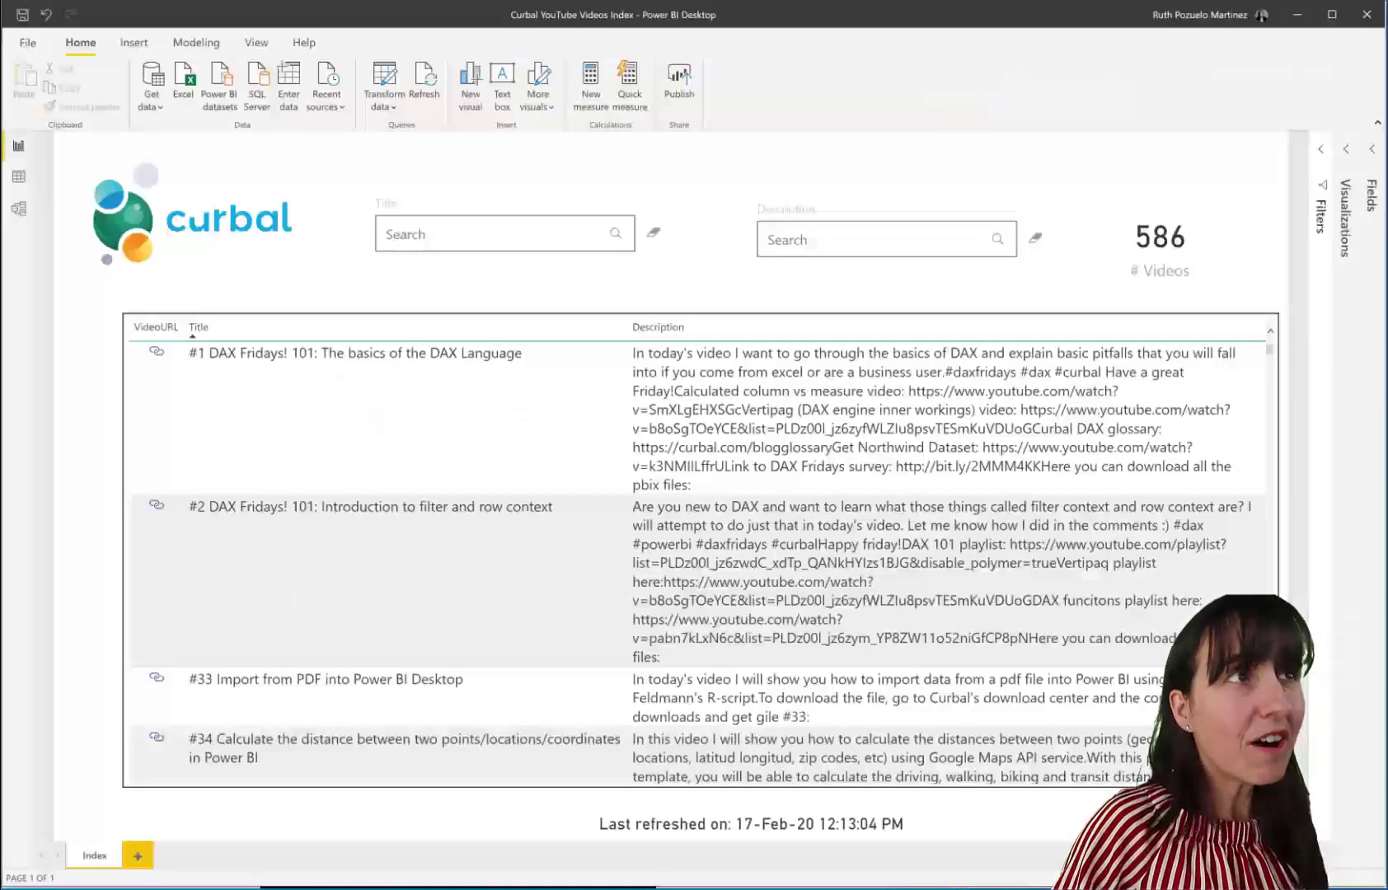
mouse_move(907, 525)
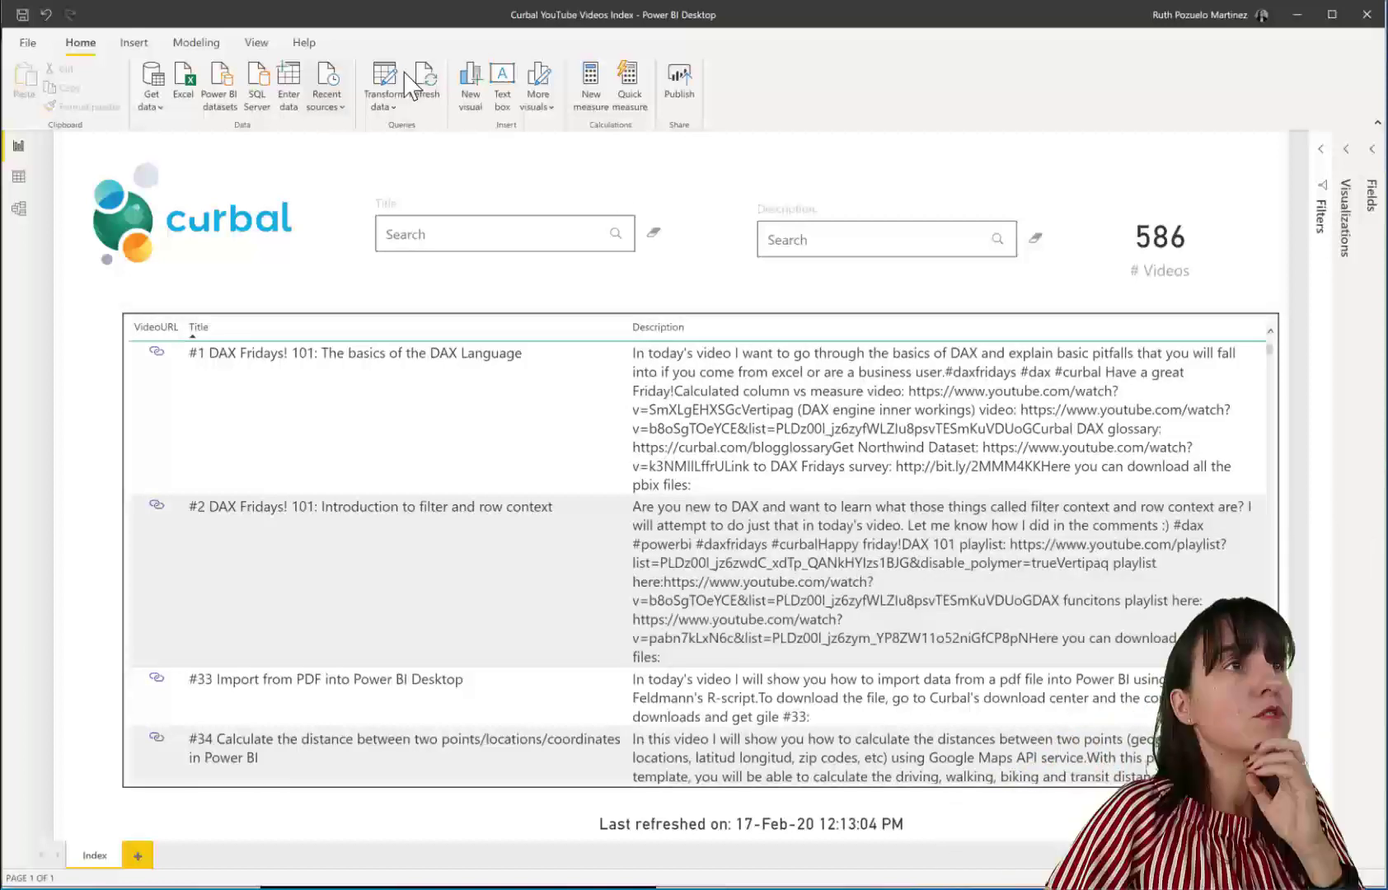
In Power Query Editor, create a new query parameter named RangeStart
click(381, 83)
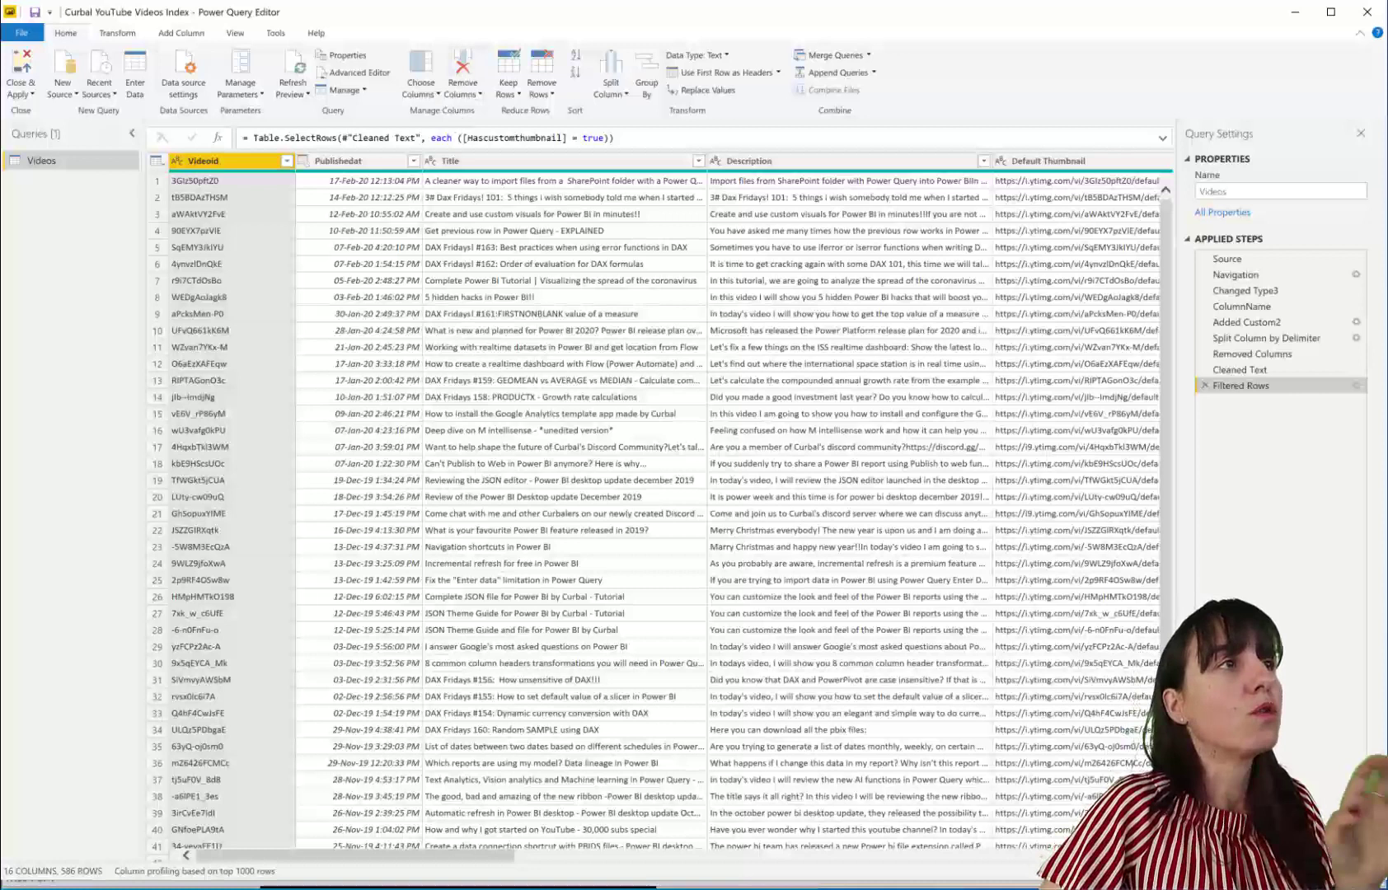
click(245, 64)
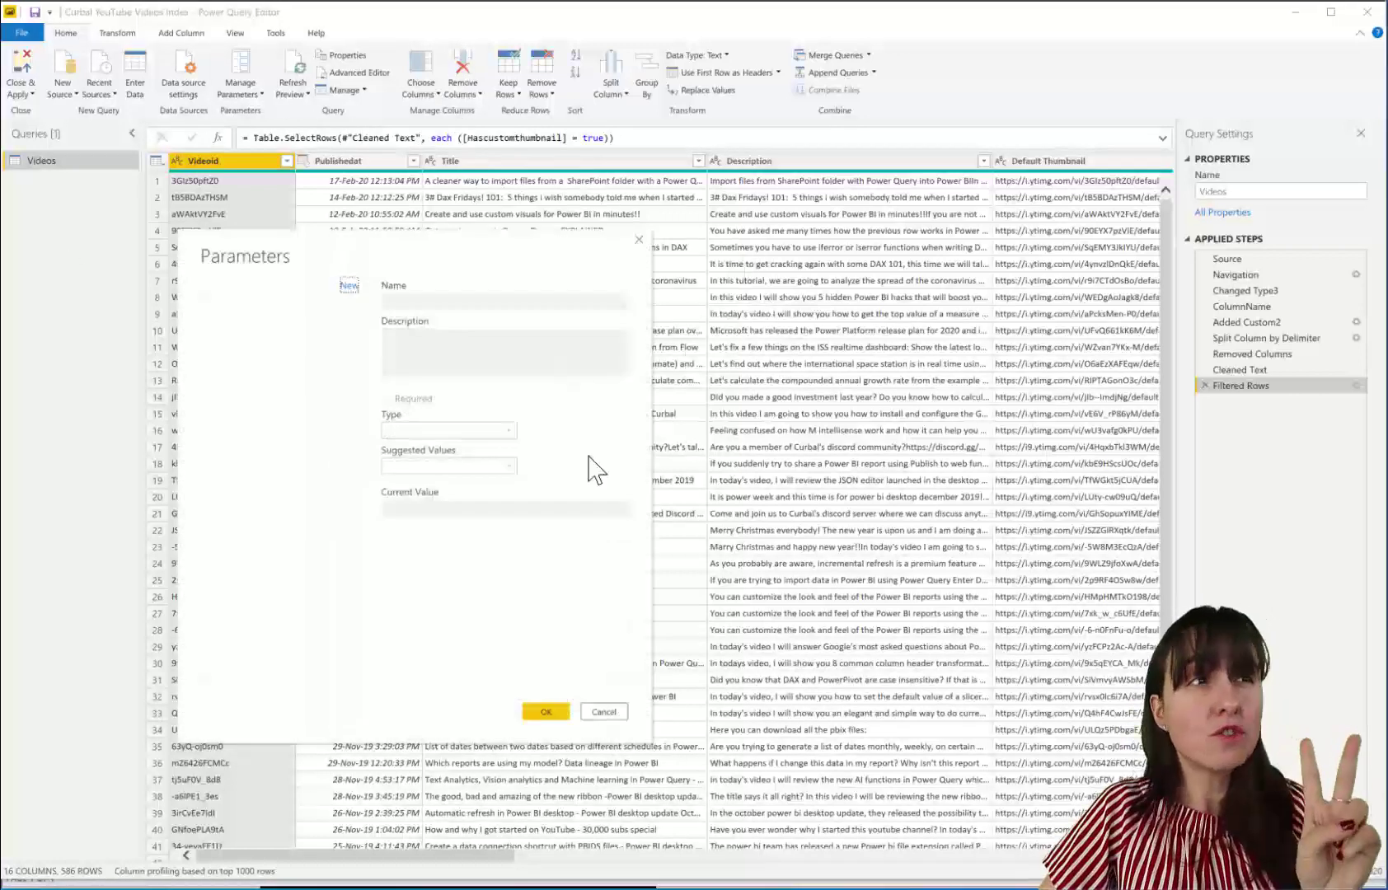
click(350, 287)
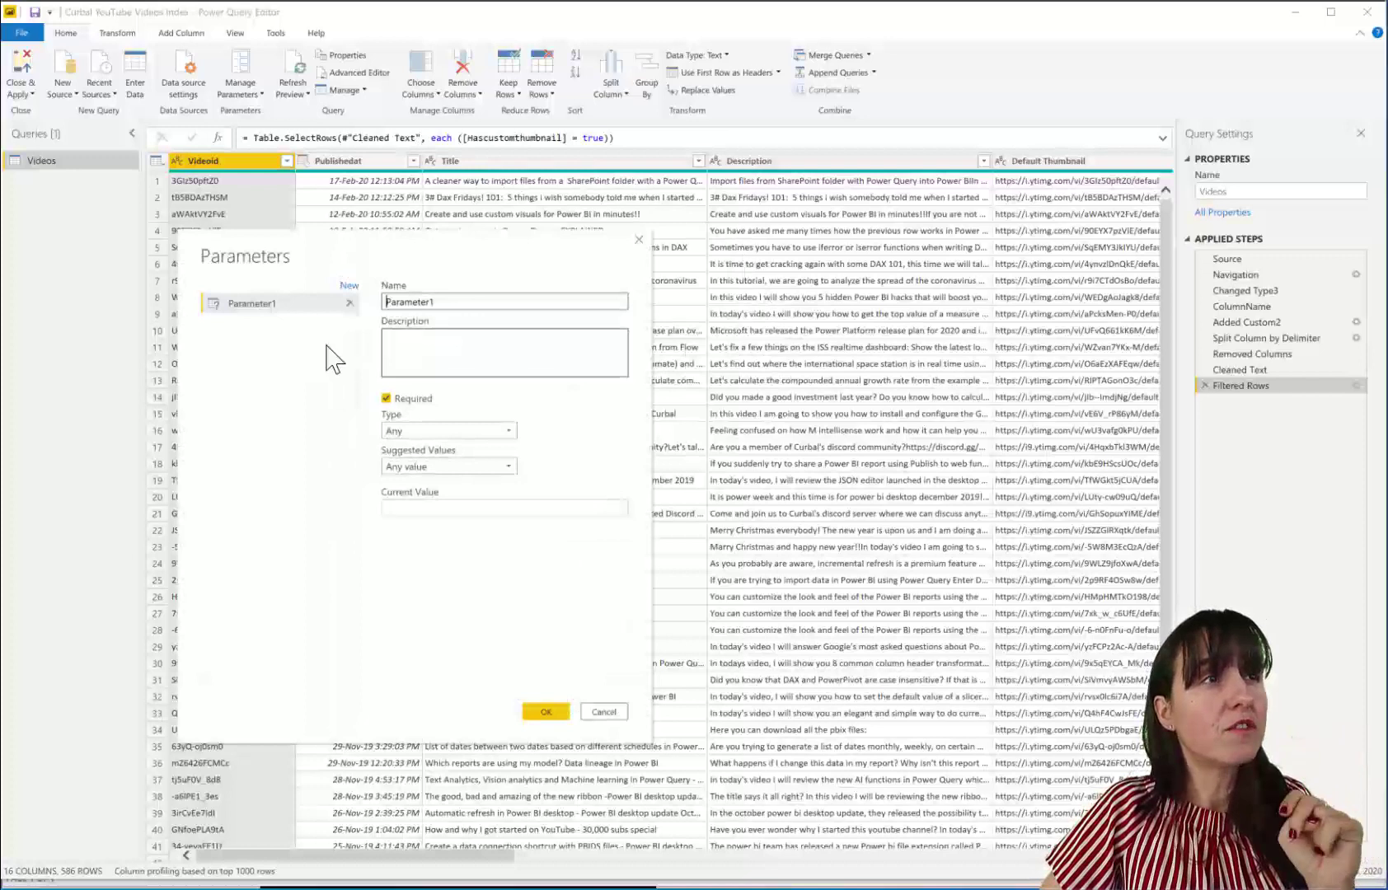
double_click(449, 301)
text(RangeStart)
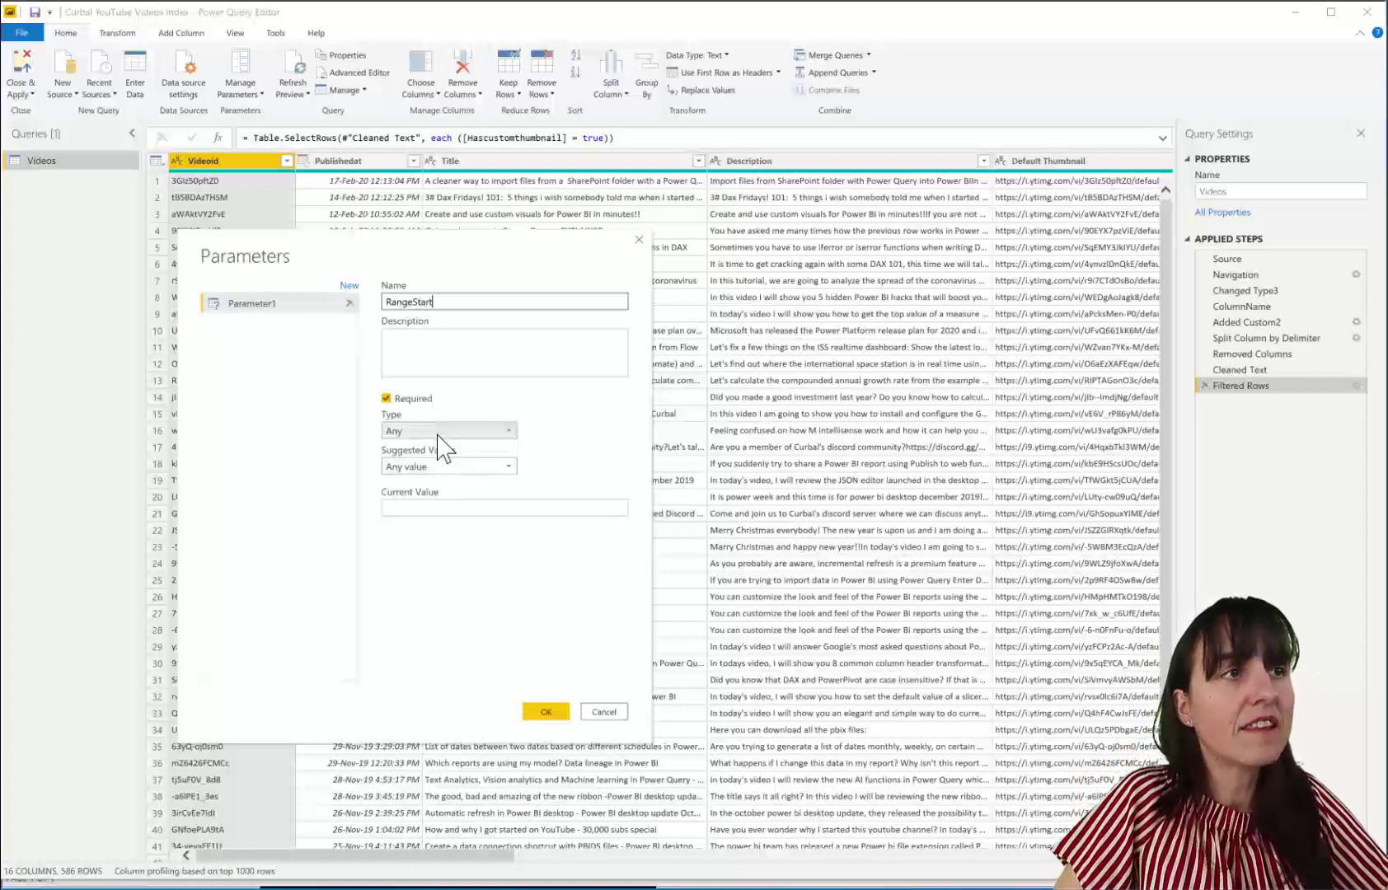
click(445, 431)
click(442, 481)
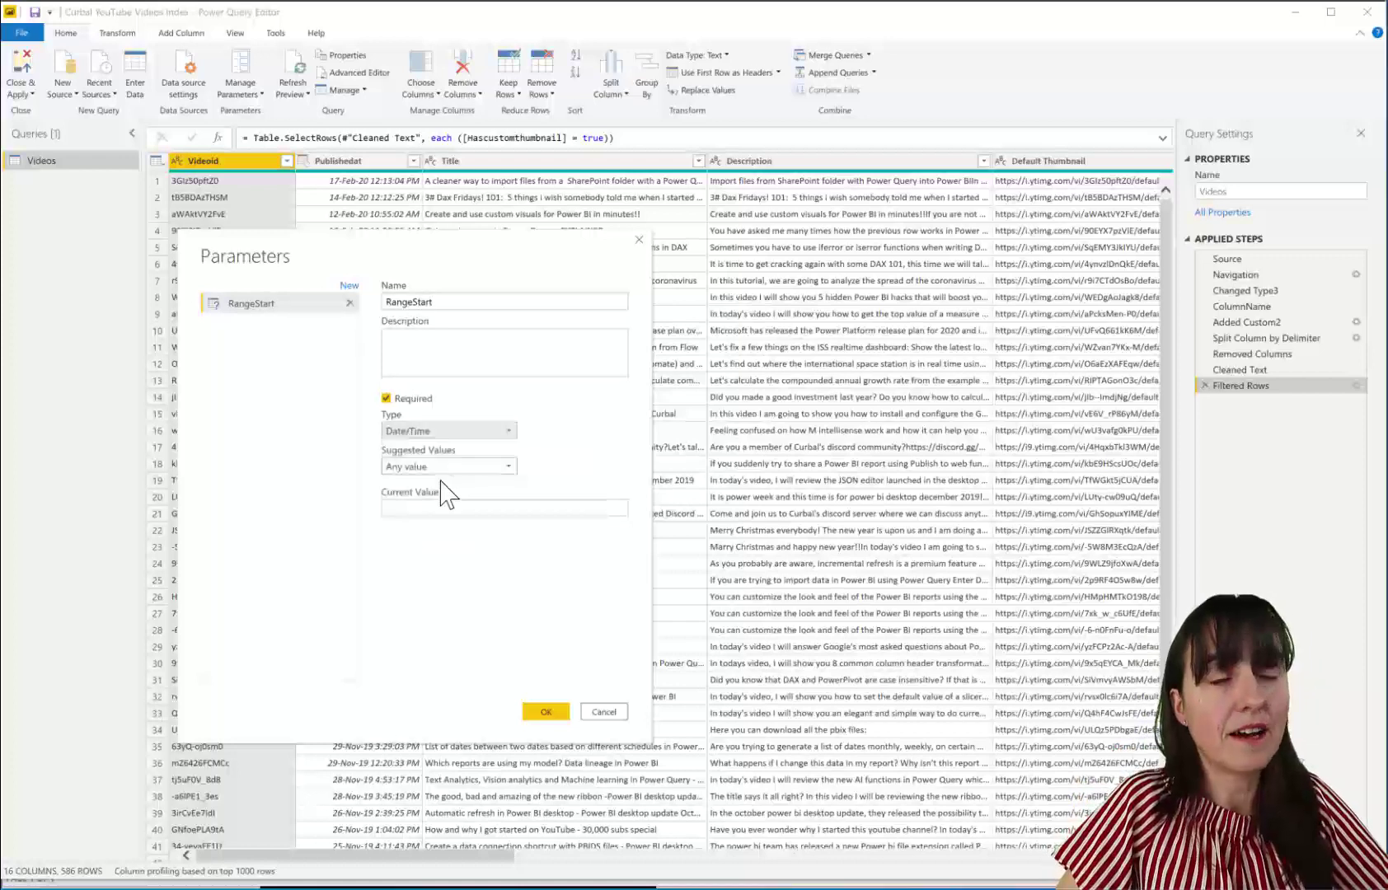
click(442, 506)
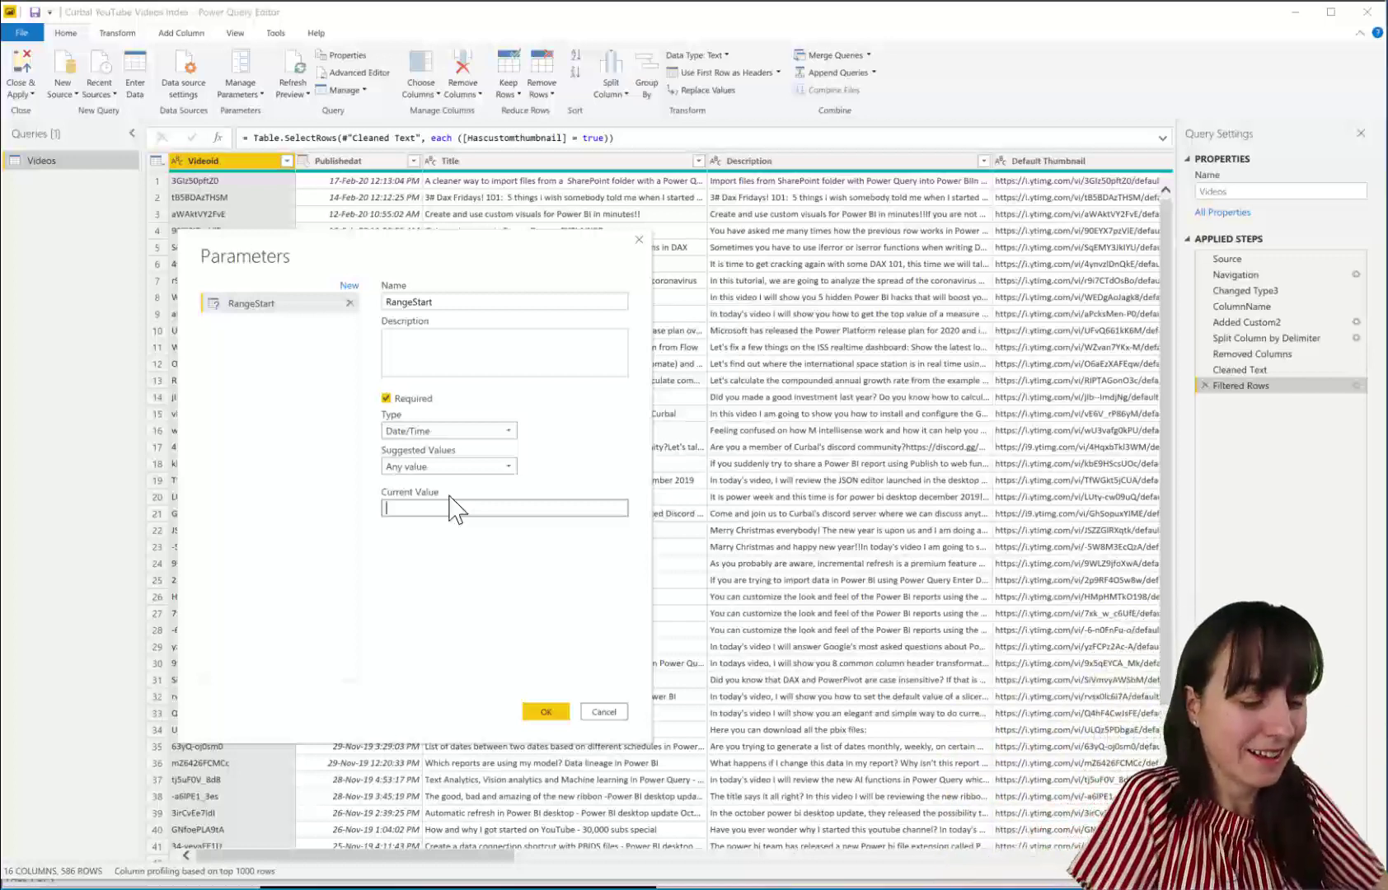
text(01)
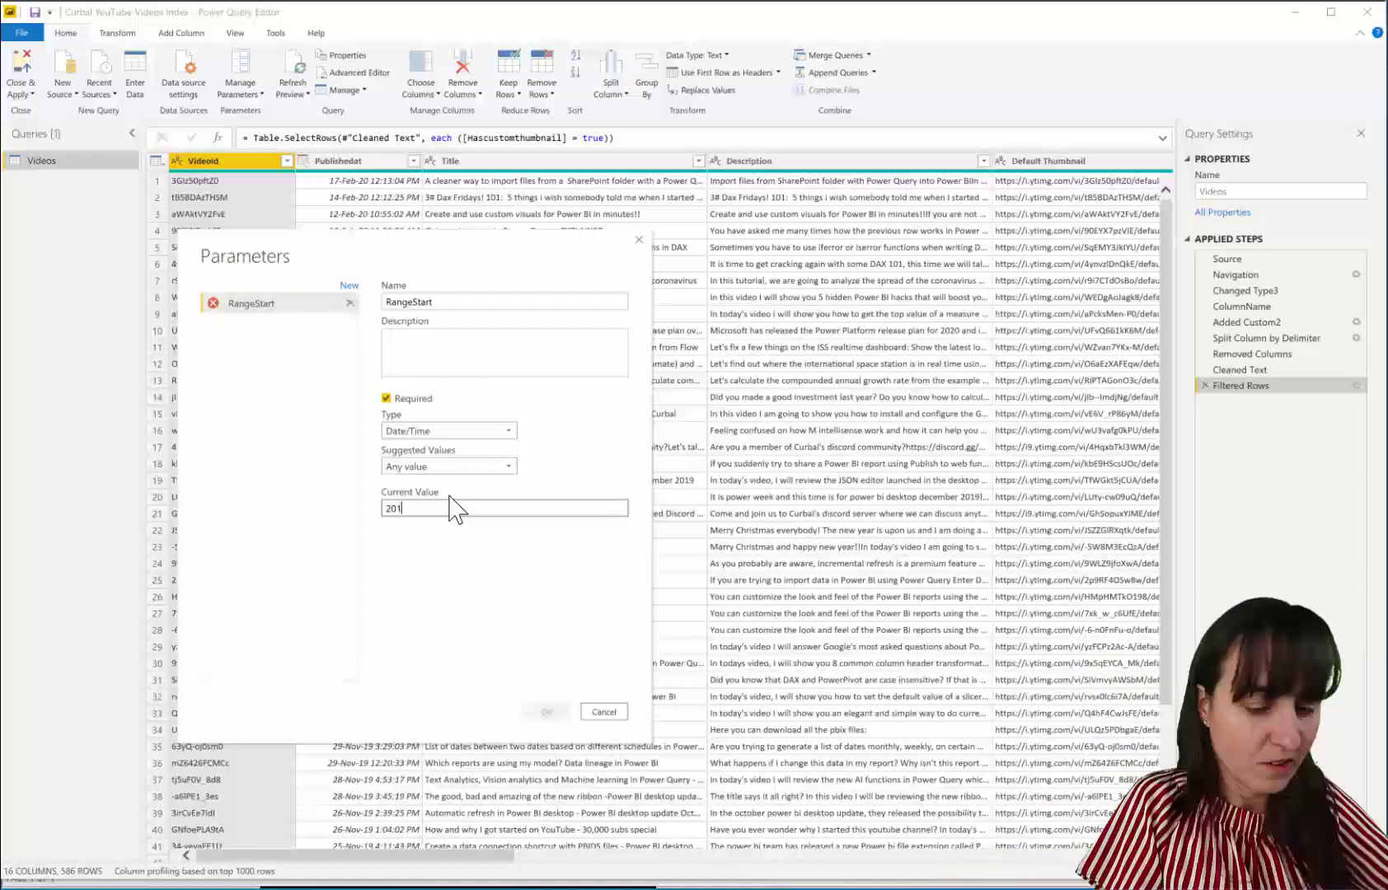
text(6-01-01)
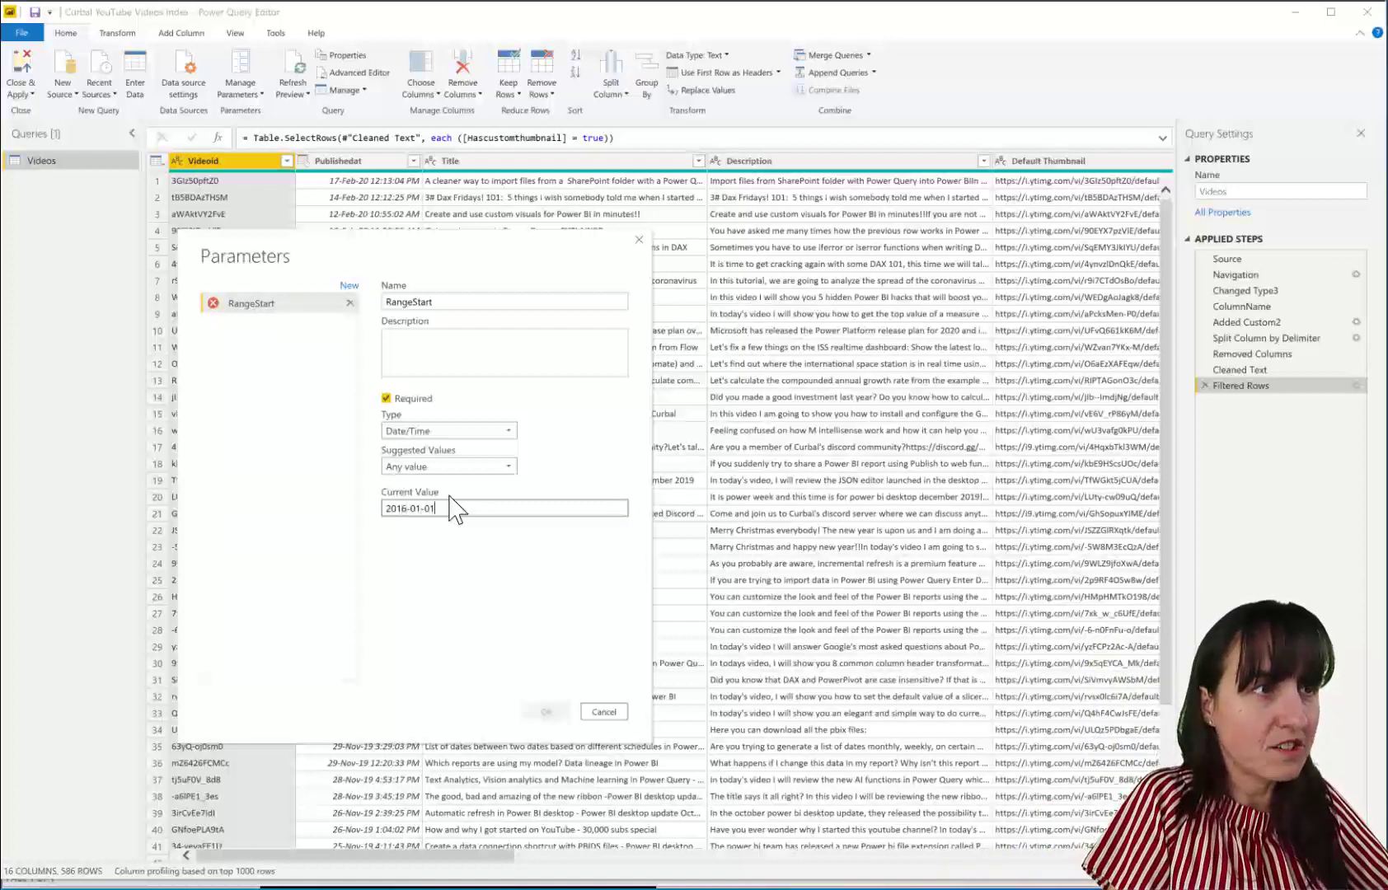
text( 12)
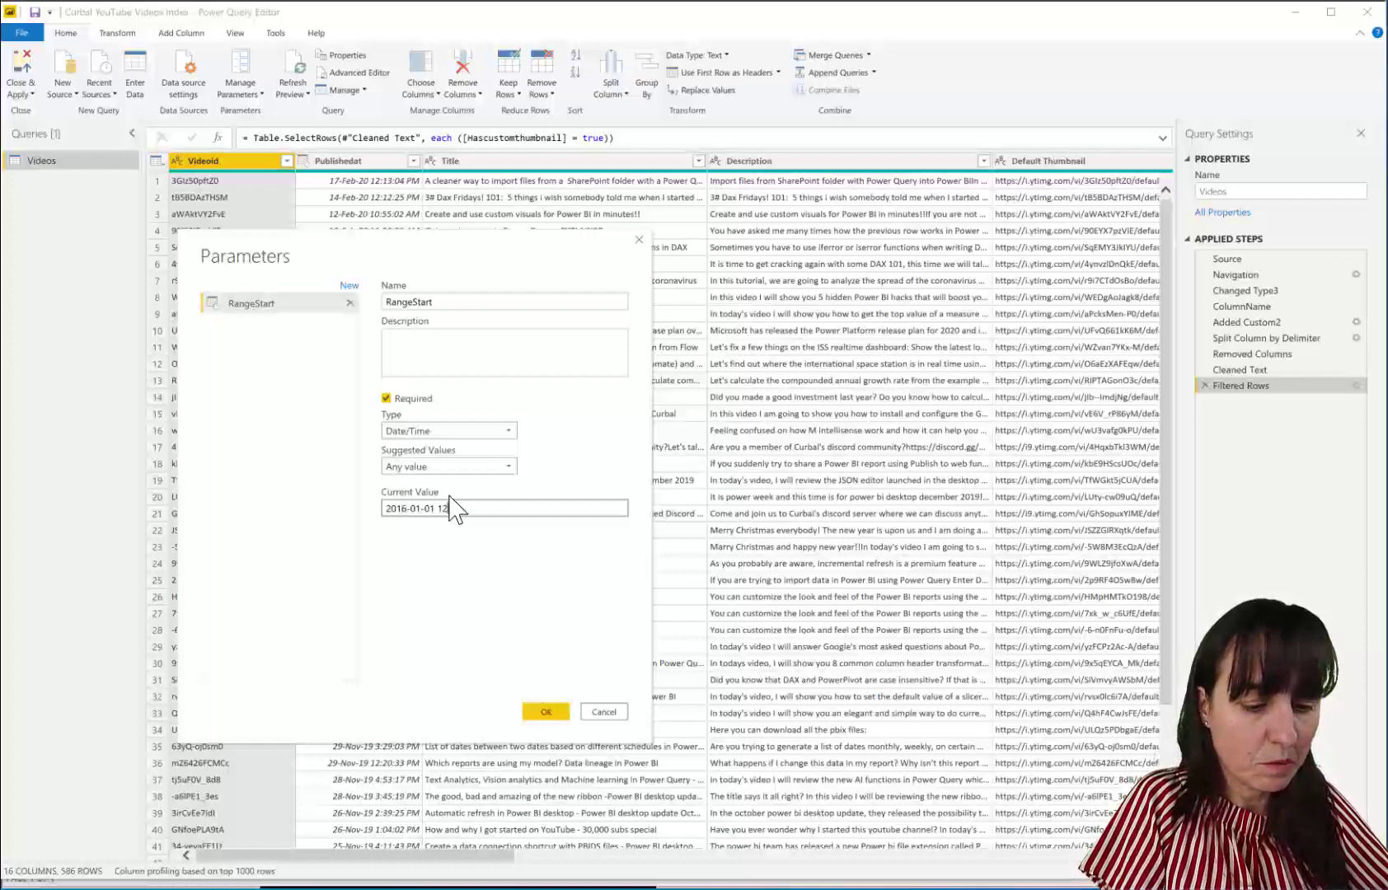
text(:0)
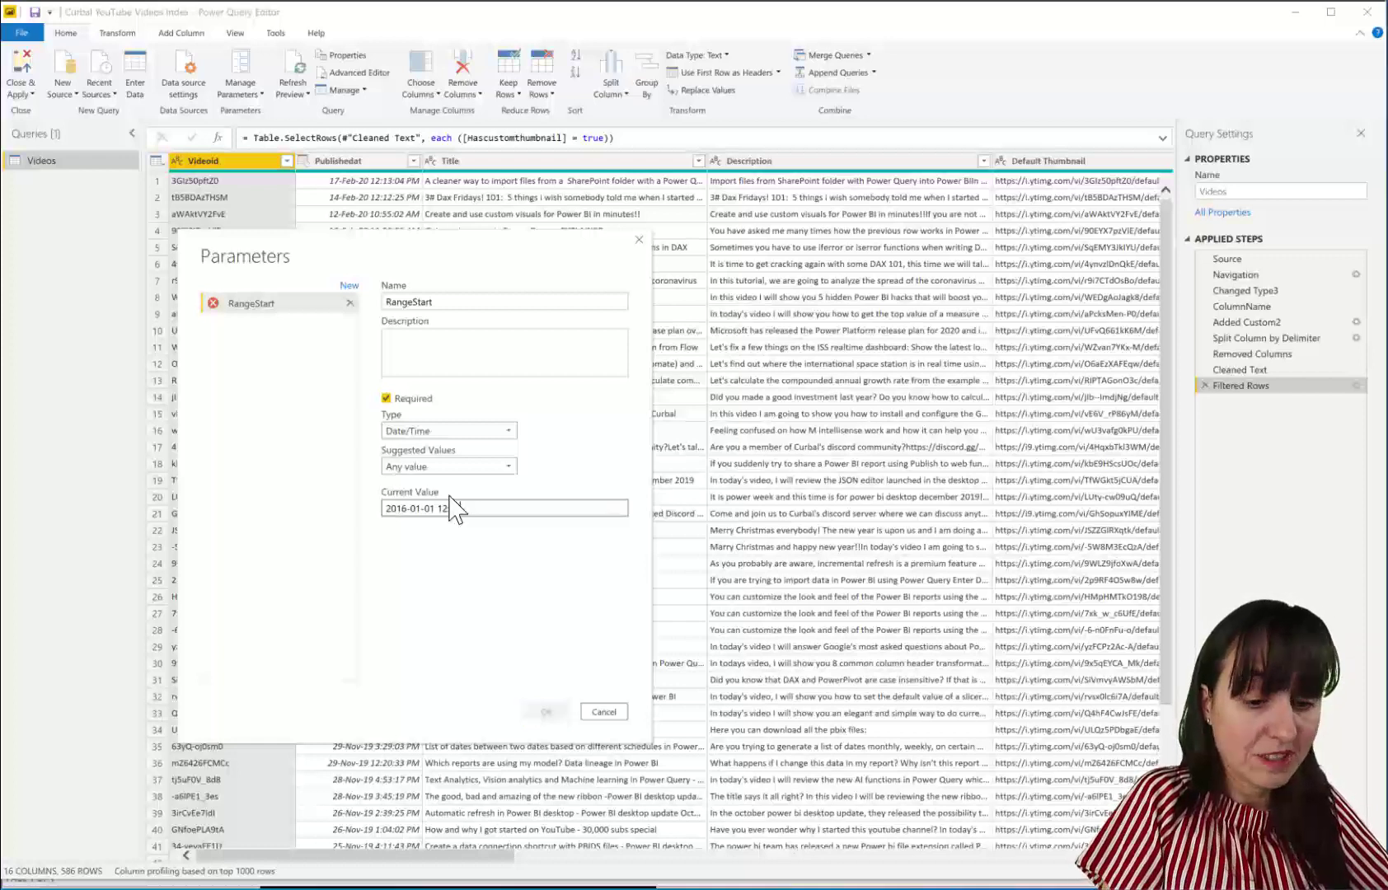
text(0 AP)
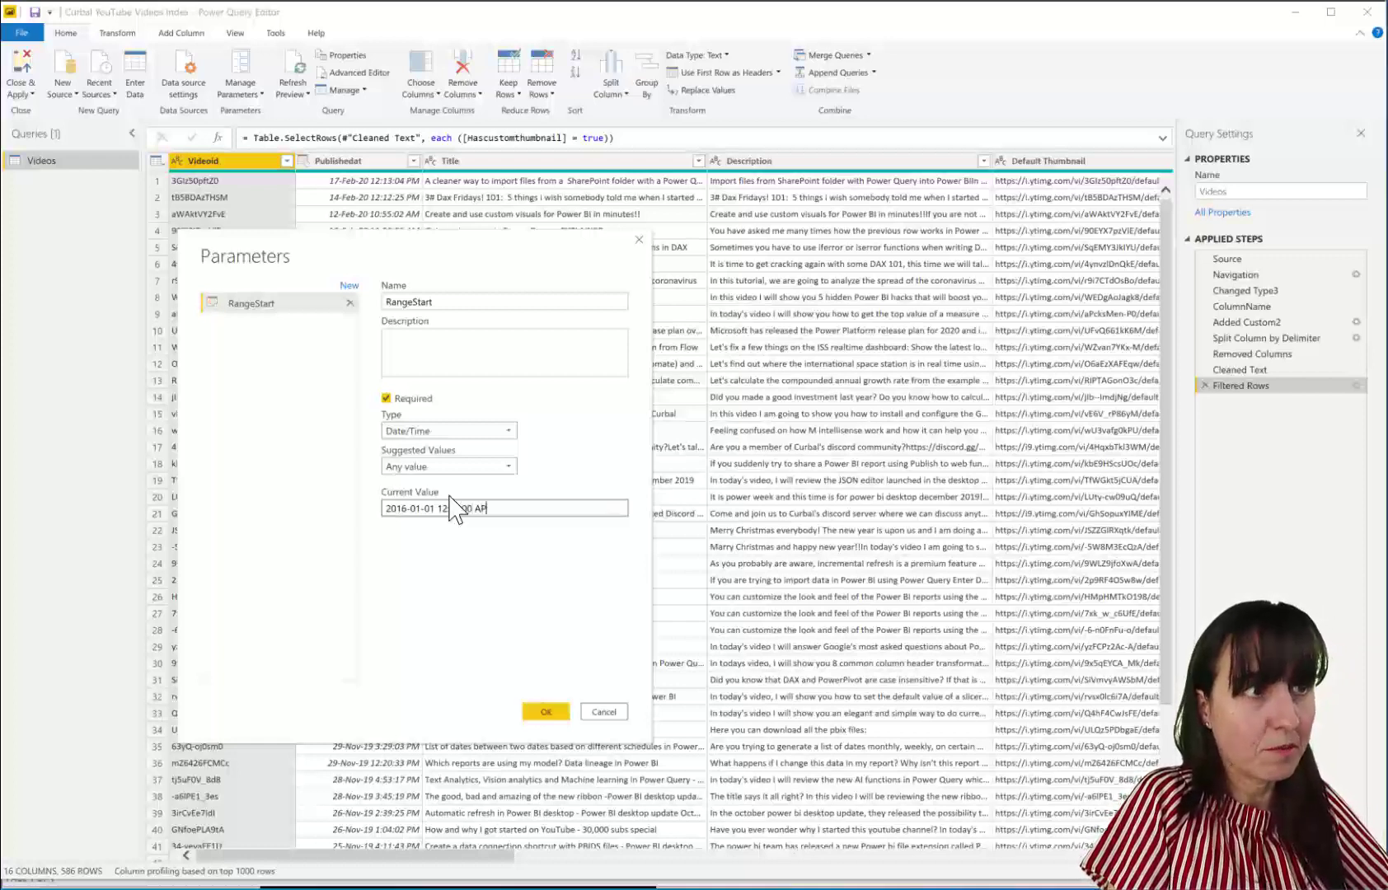
key(BackSpace)
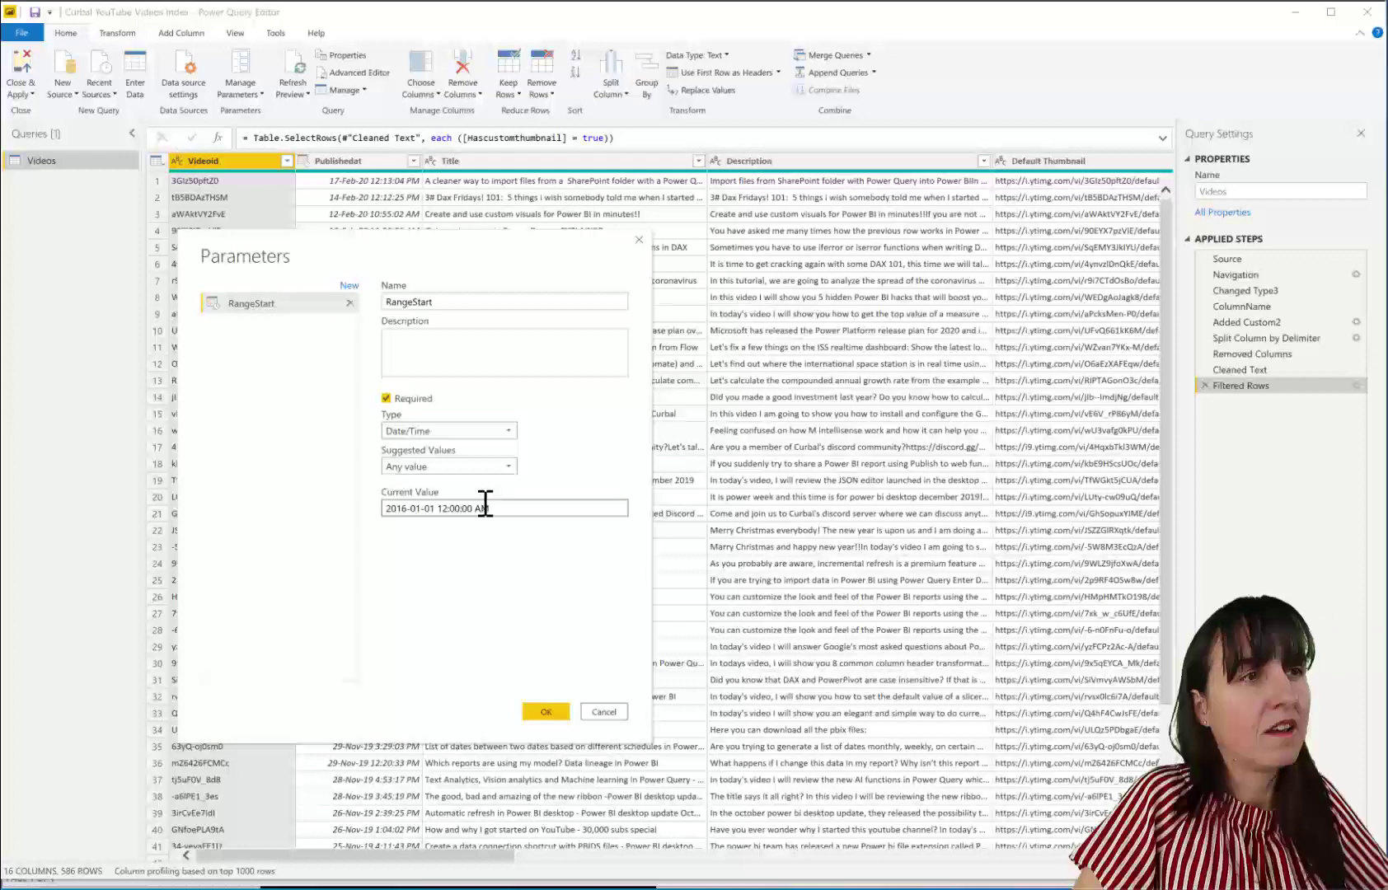
drag(521, 508, 310, 488)
key(ctrl+c)
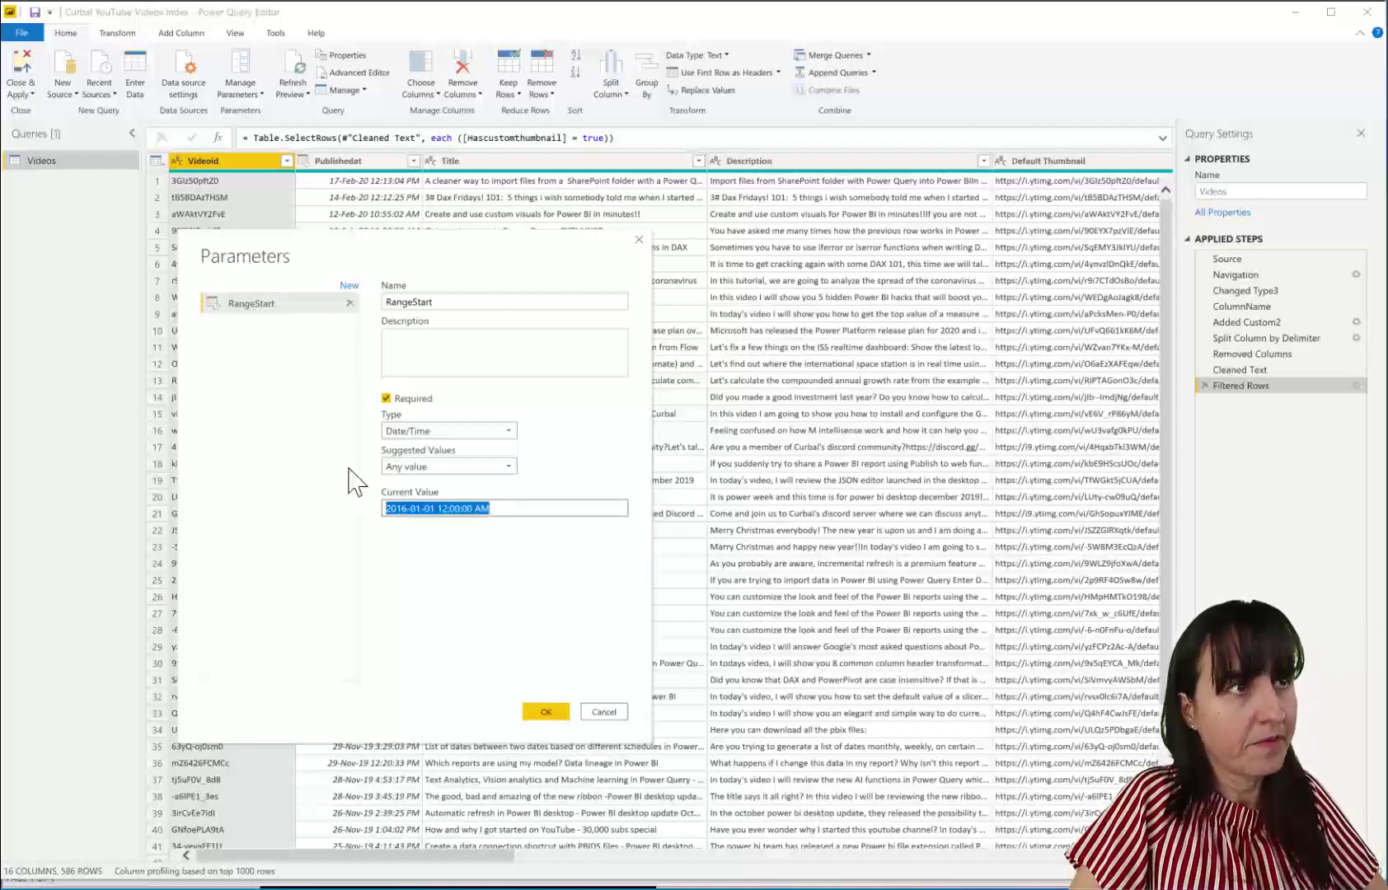
click(290, 450)
Add a second query parameter named RangeEnd
click(349, 286)
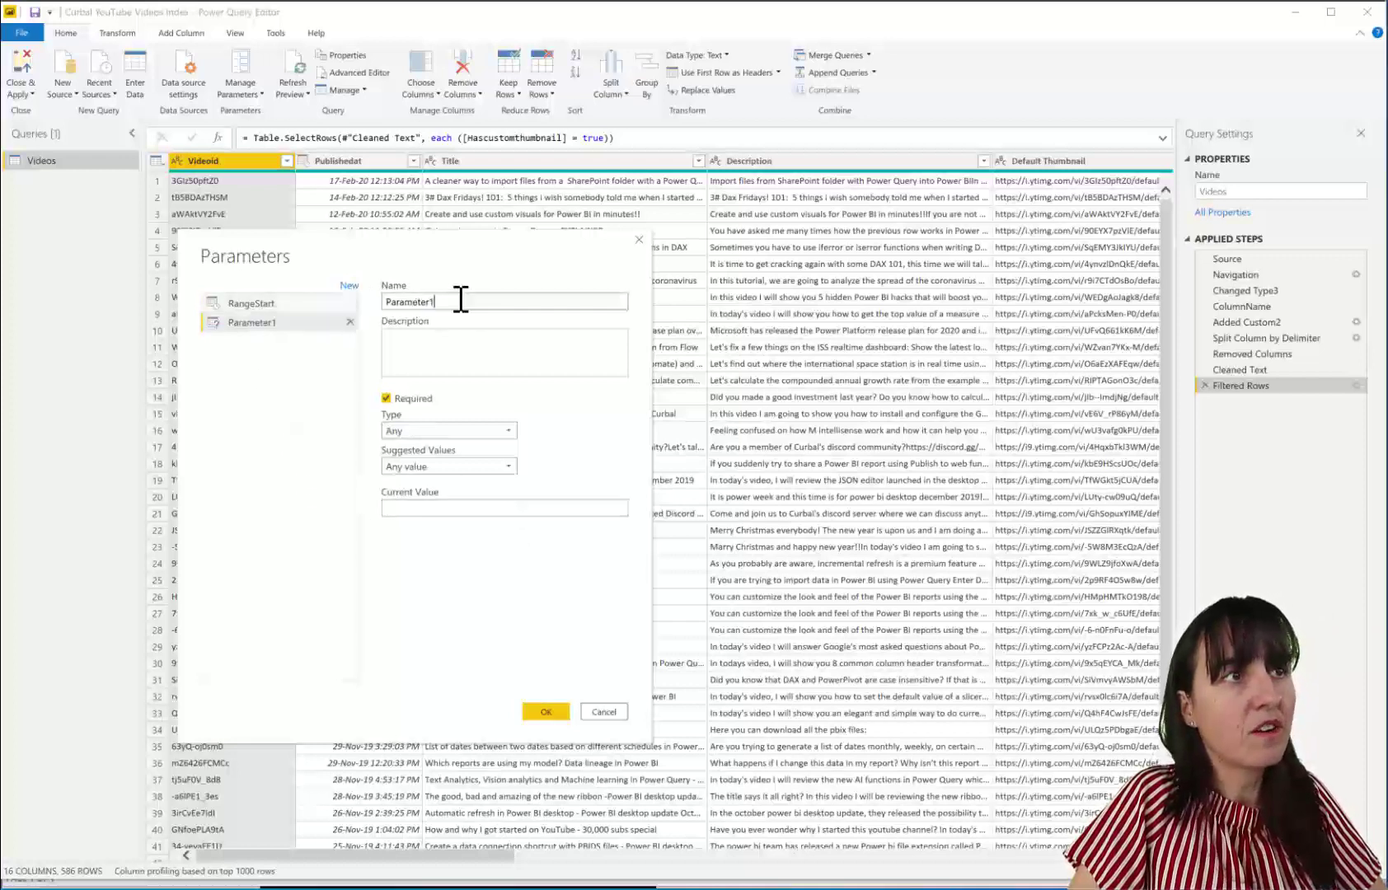
drag(458, 302, 351, 305)
text(Rabg)
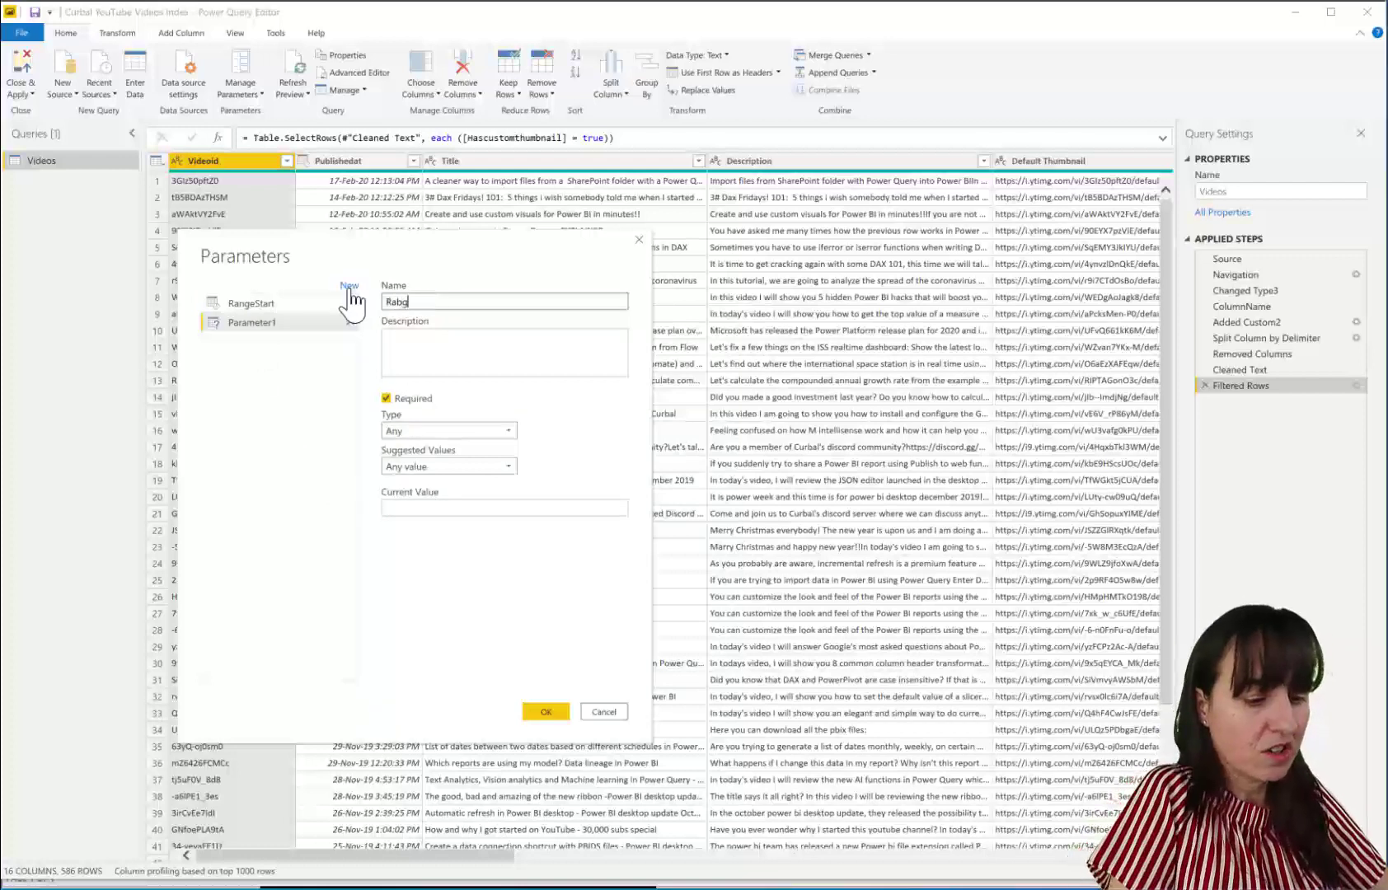
text(eEnd)
key(BackSpace)
key(BackSpace)
key(BackSpace)
key(BackSpace)
key(BackSpace)
key(BackSpace)
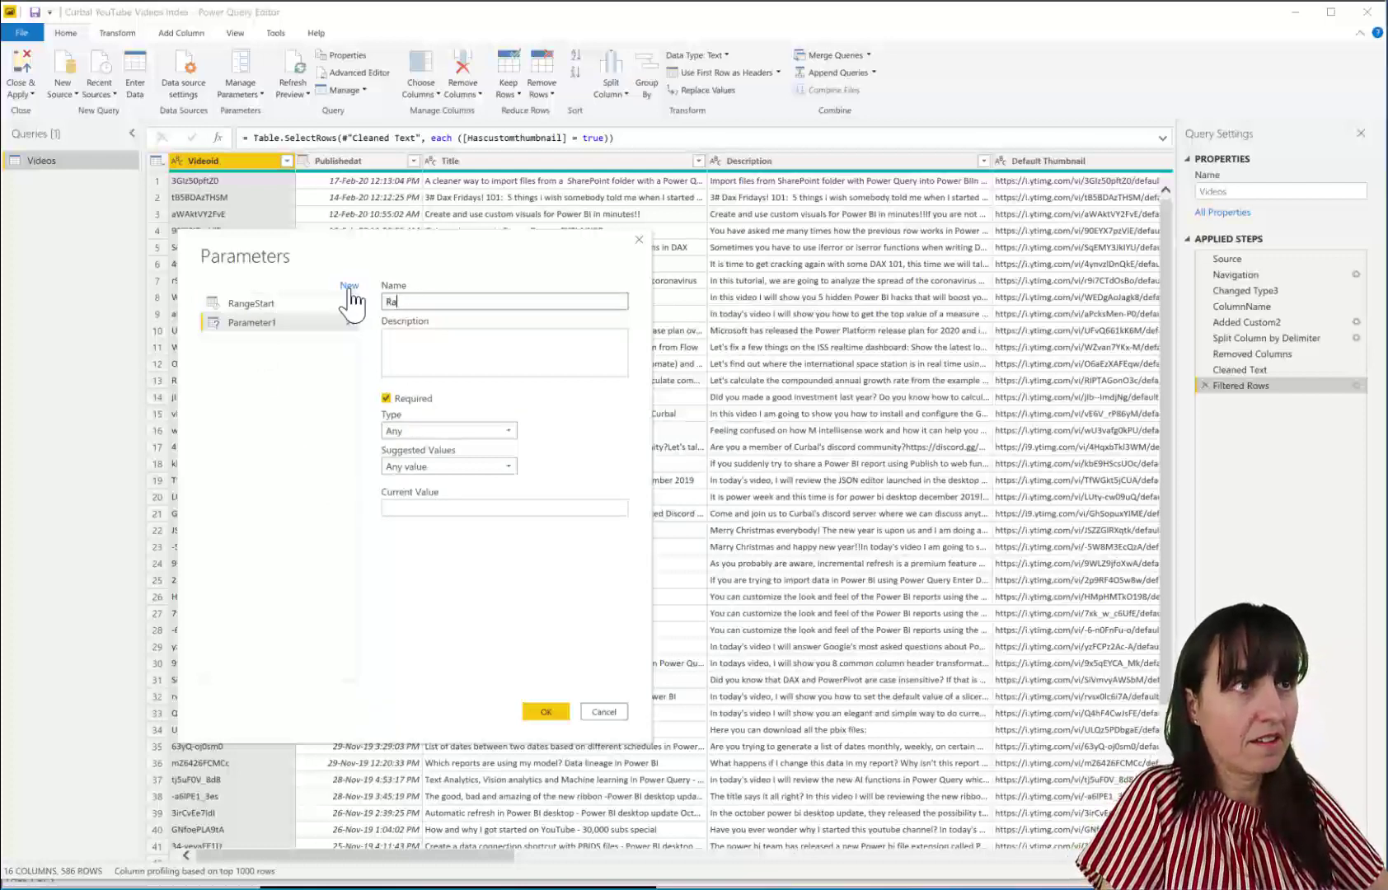
text(ngeE)
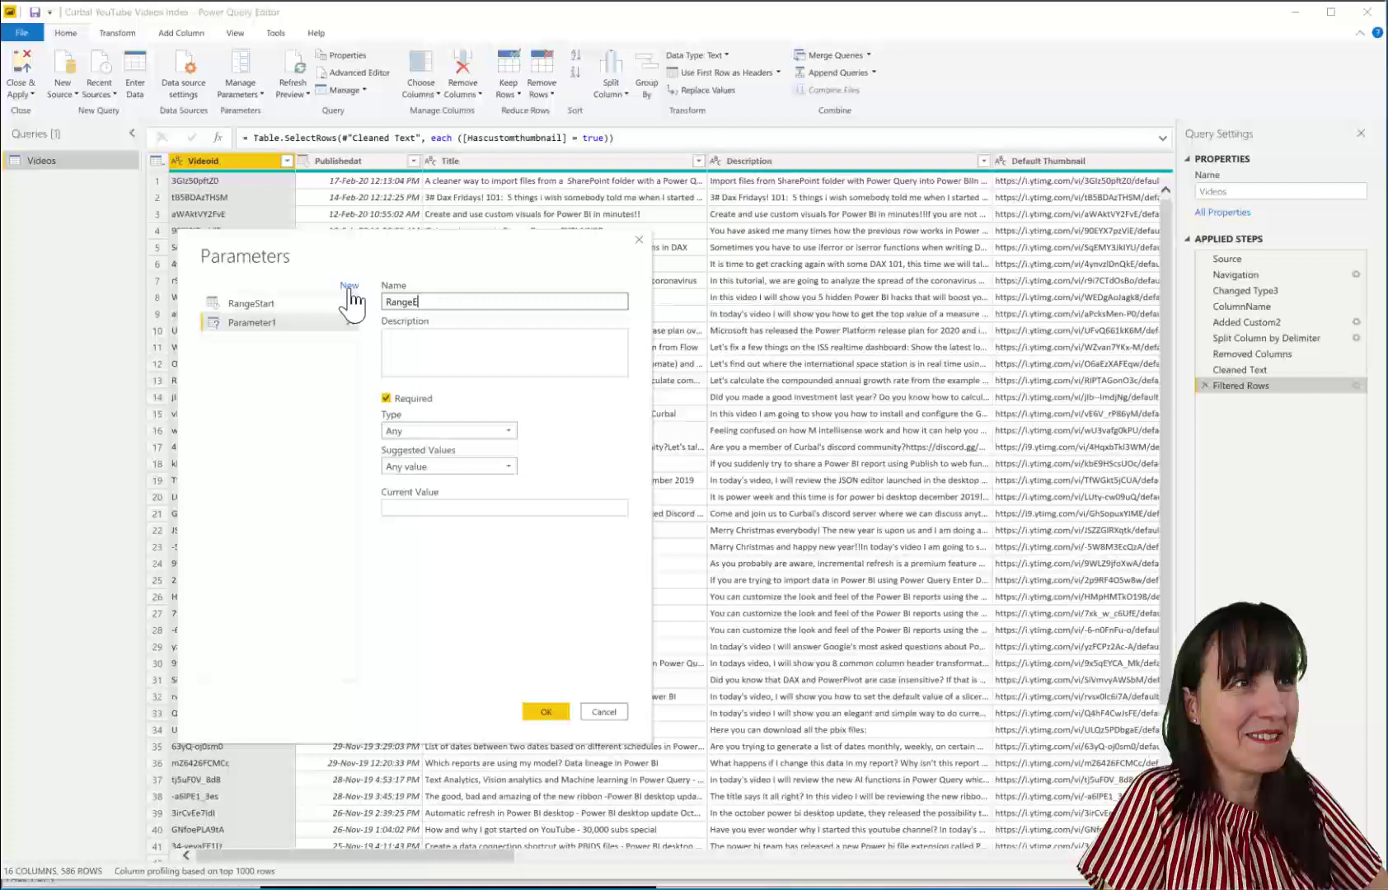
text(nd)
key(Tab)
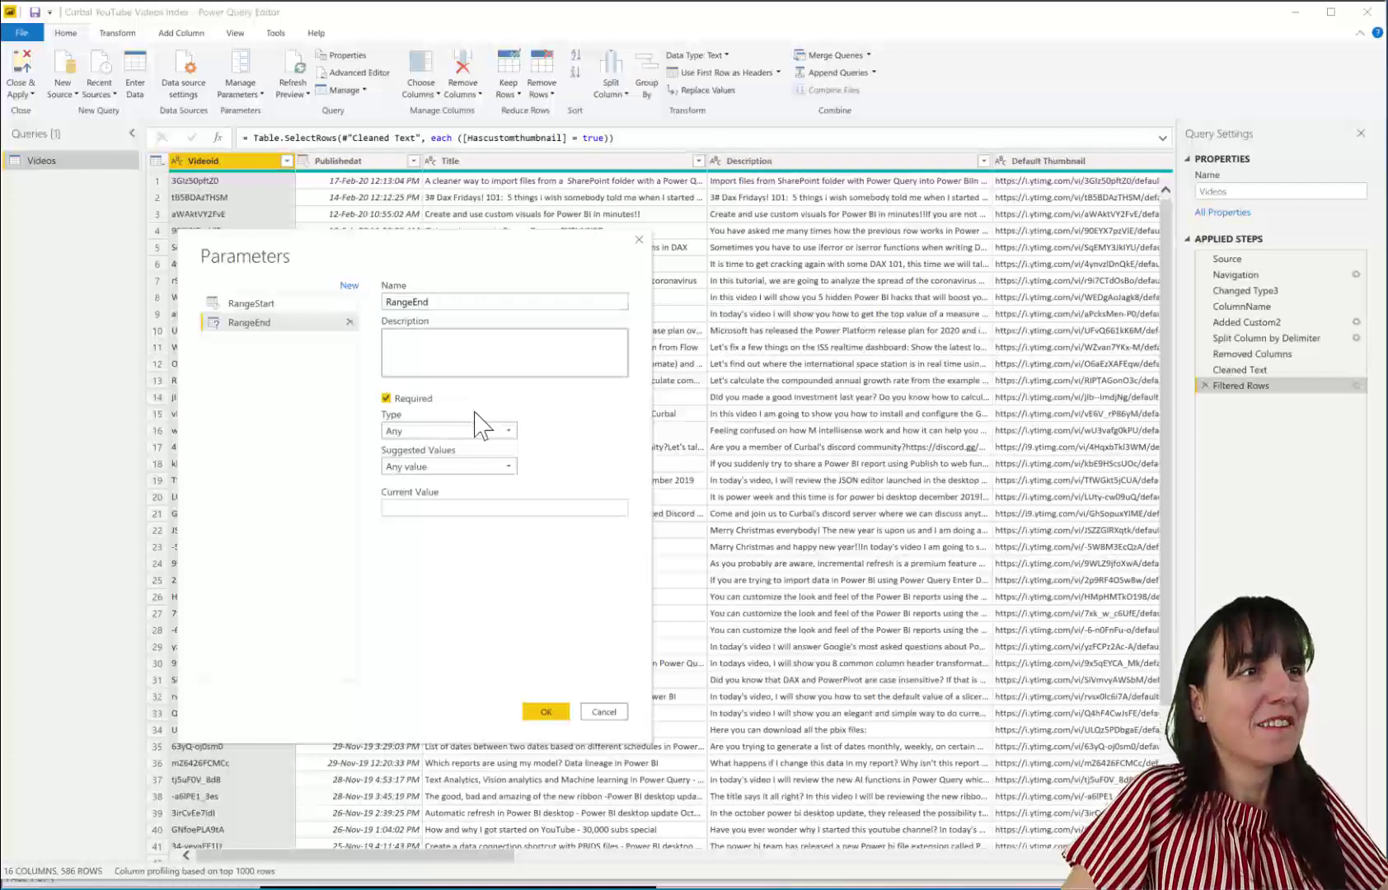
click(482, 430)
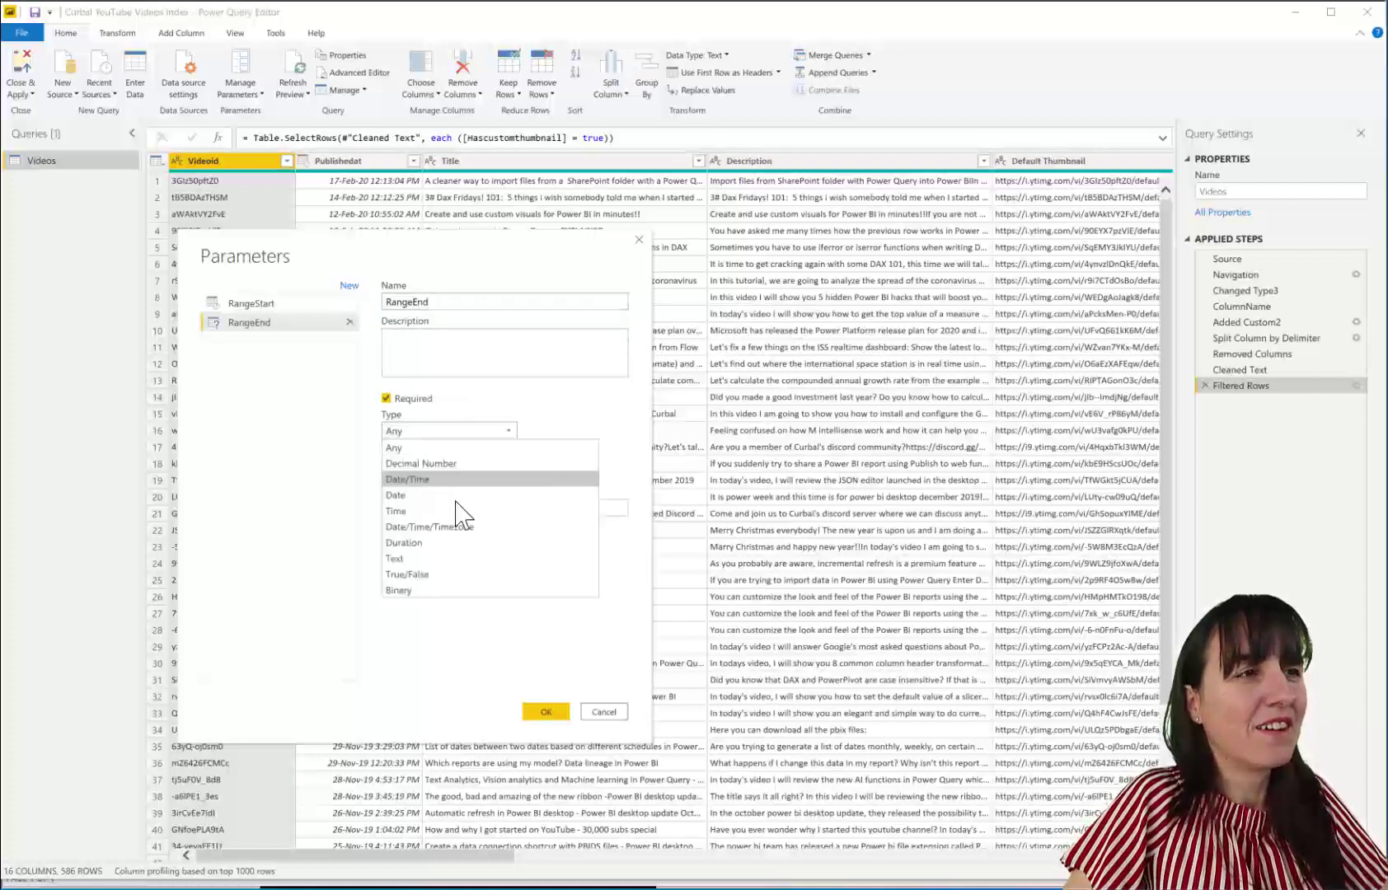
click(445, 479)
click(458, 508)
key(ctrl+v)
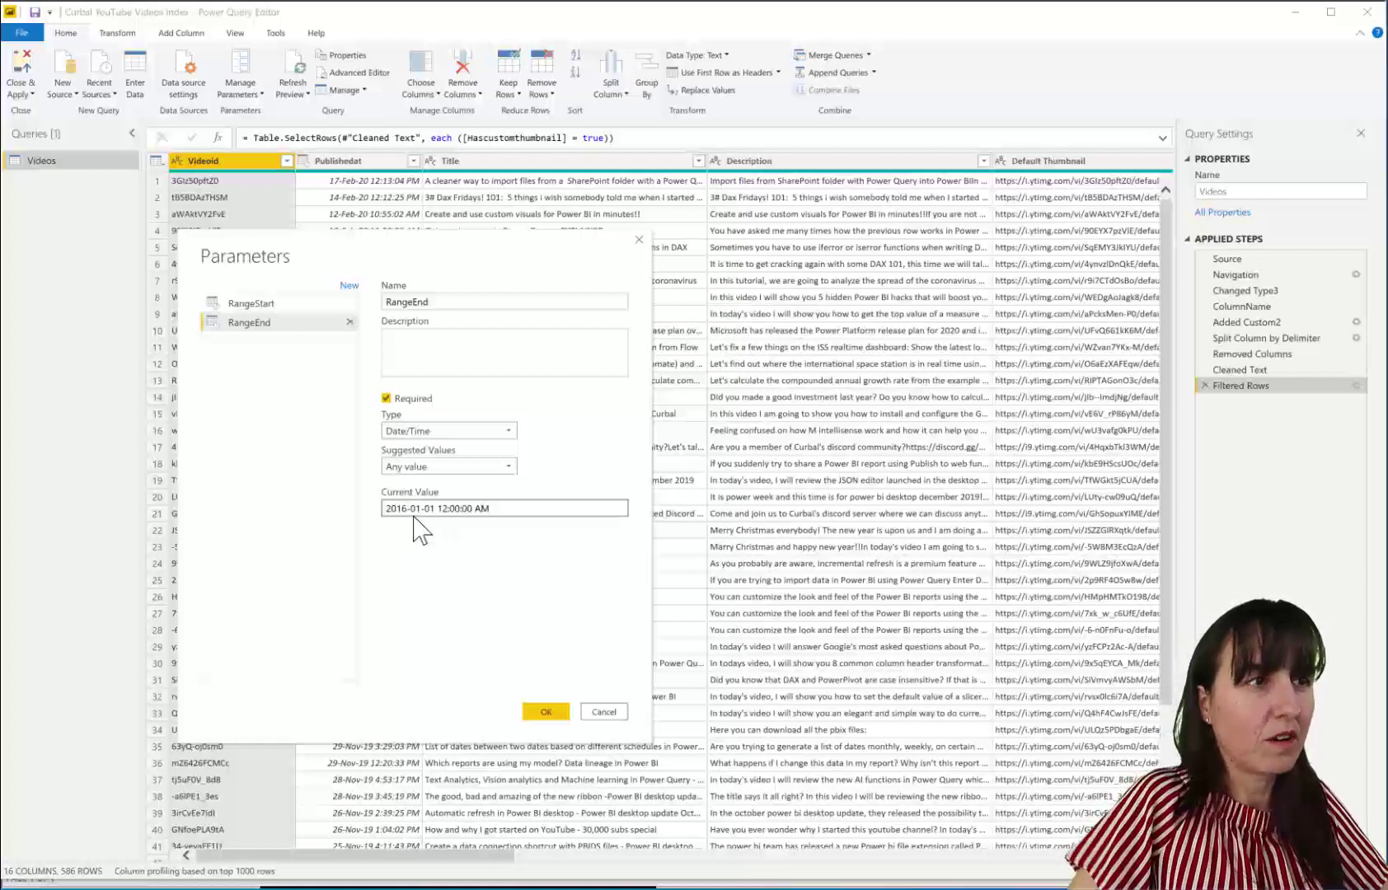
click(397, 507)
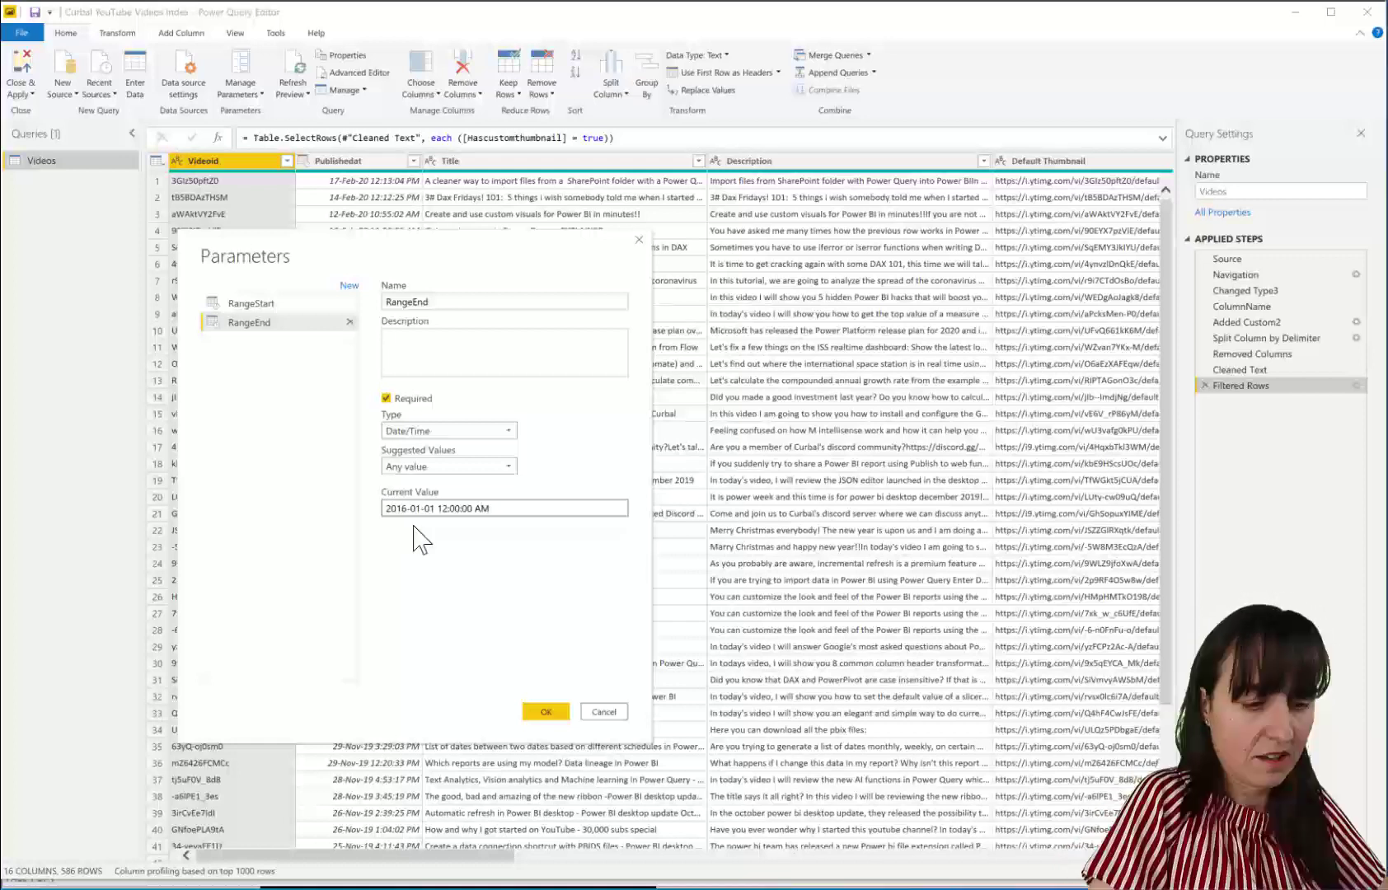
key(BackSpace)
key(Delete)
text(20)
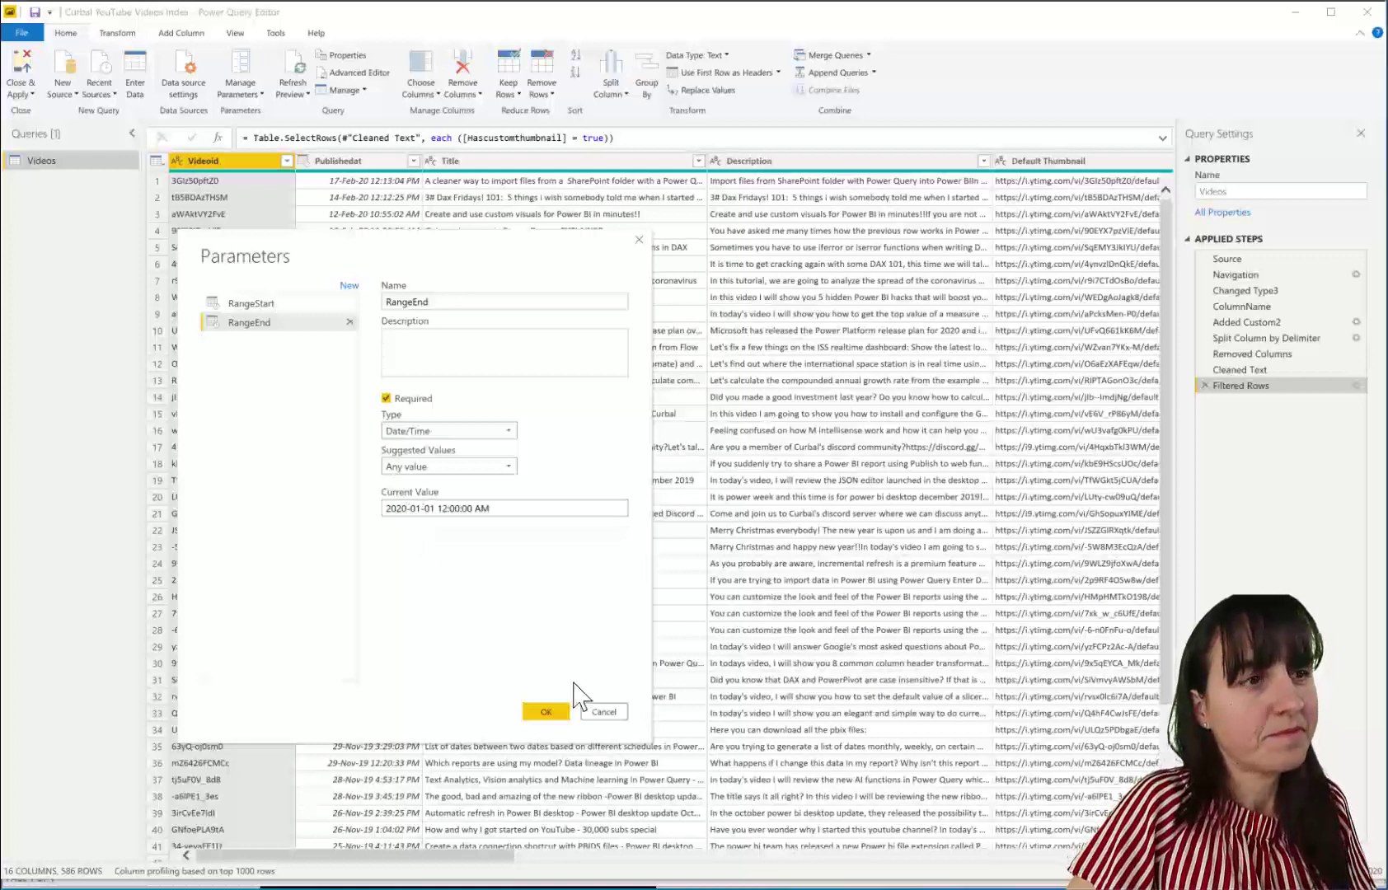
click(546, 712)
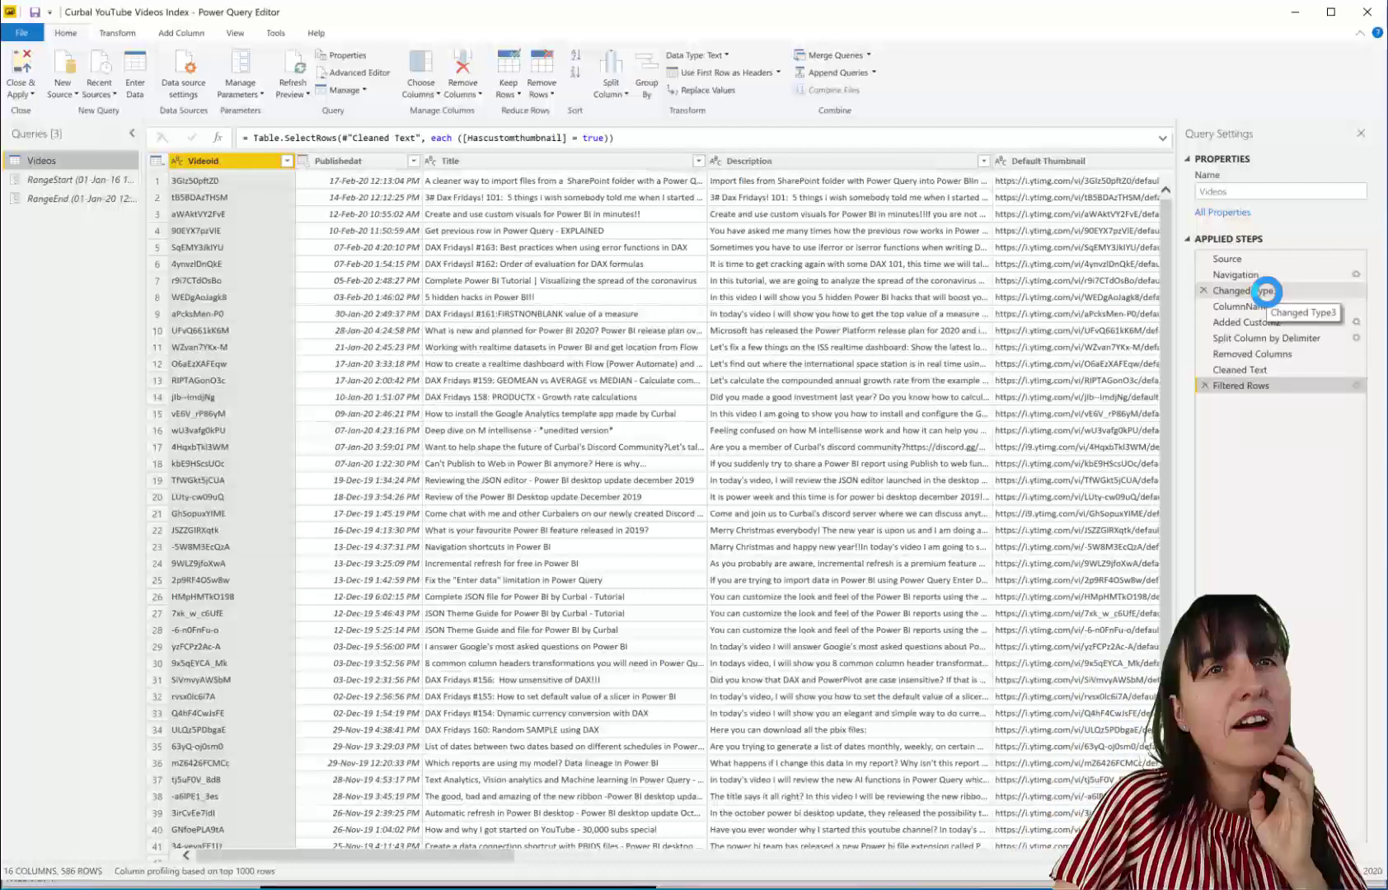
Select the Videos query's Changed Type3 step, showing publishedAt typed as date/time across 624 rows
click(1247, 292)
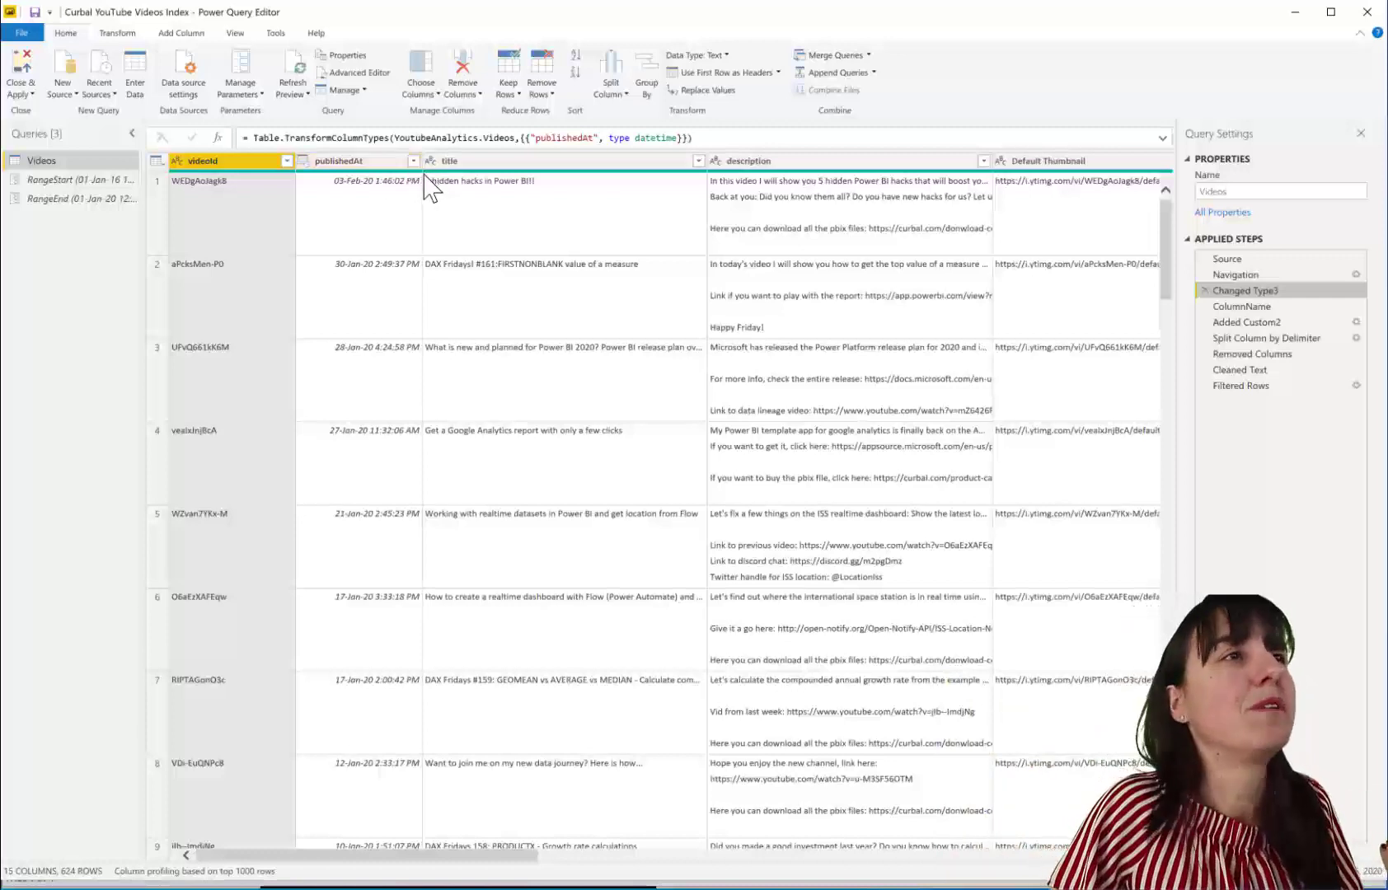
Start a custom Date/Time filter on publishedAt, inserted as a step after Changed Type3
click(411, 162)
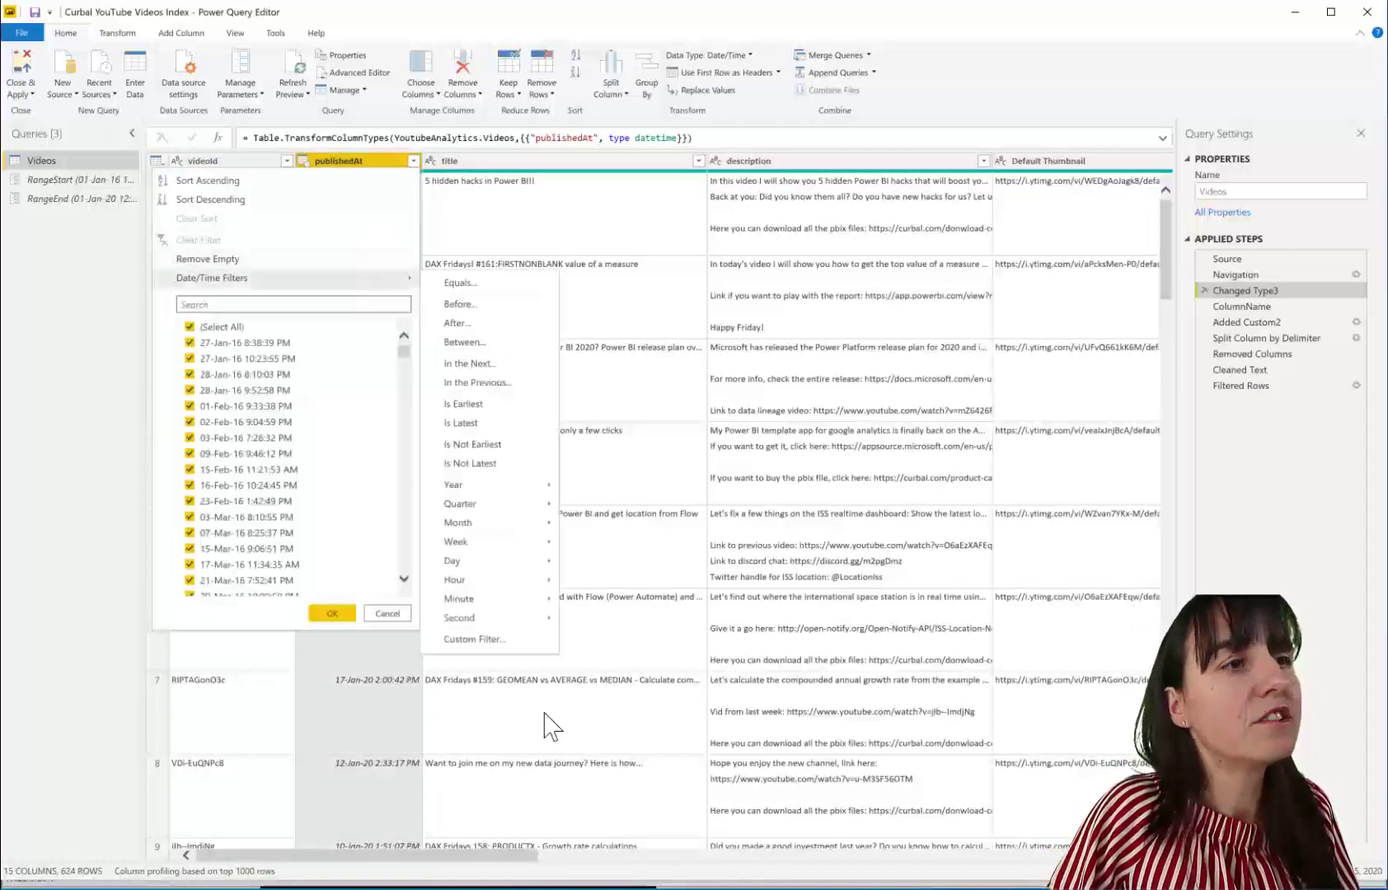
click(488, 637)
click(701, 625)
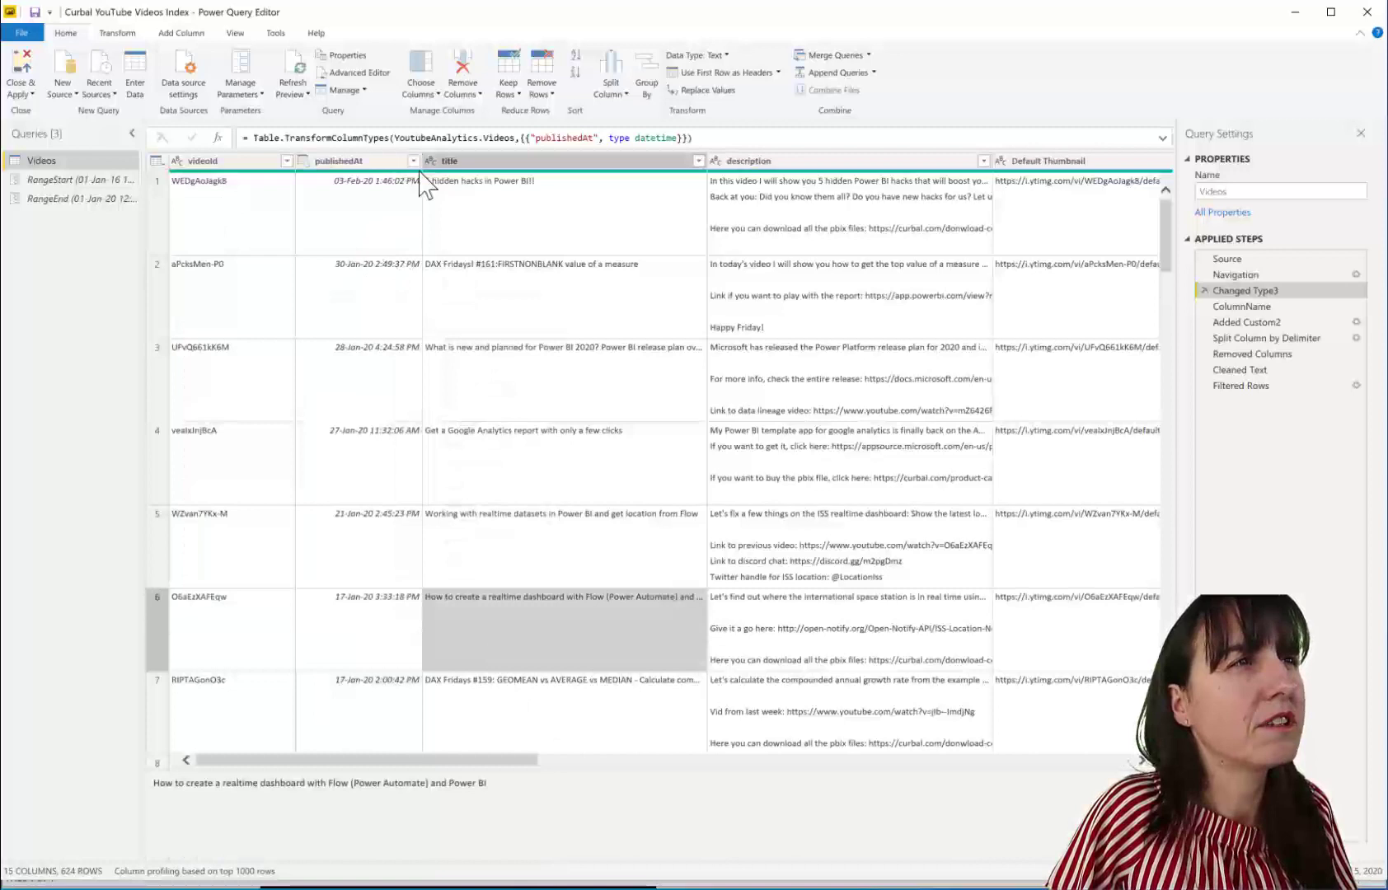
click(415, 162)
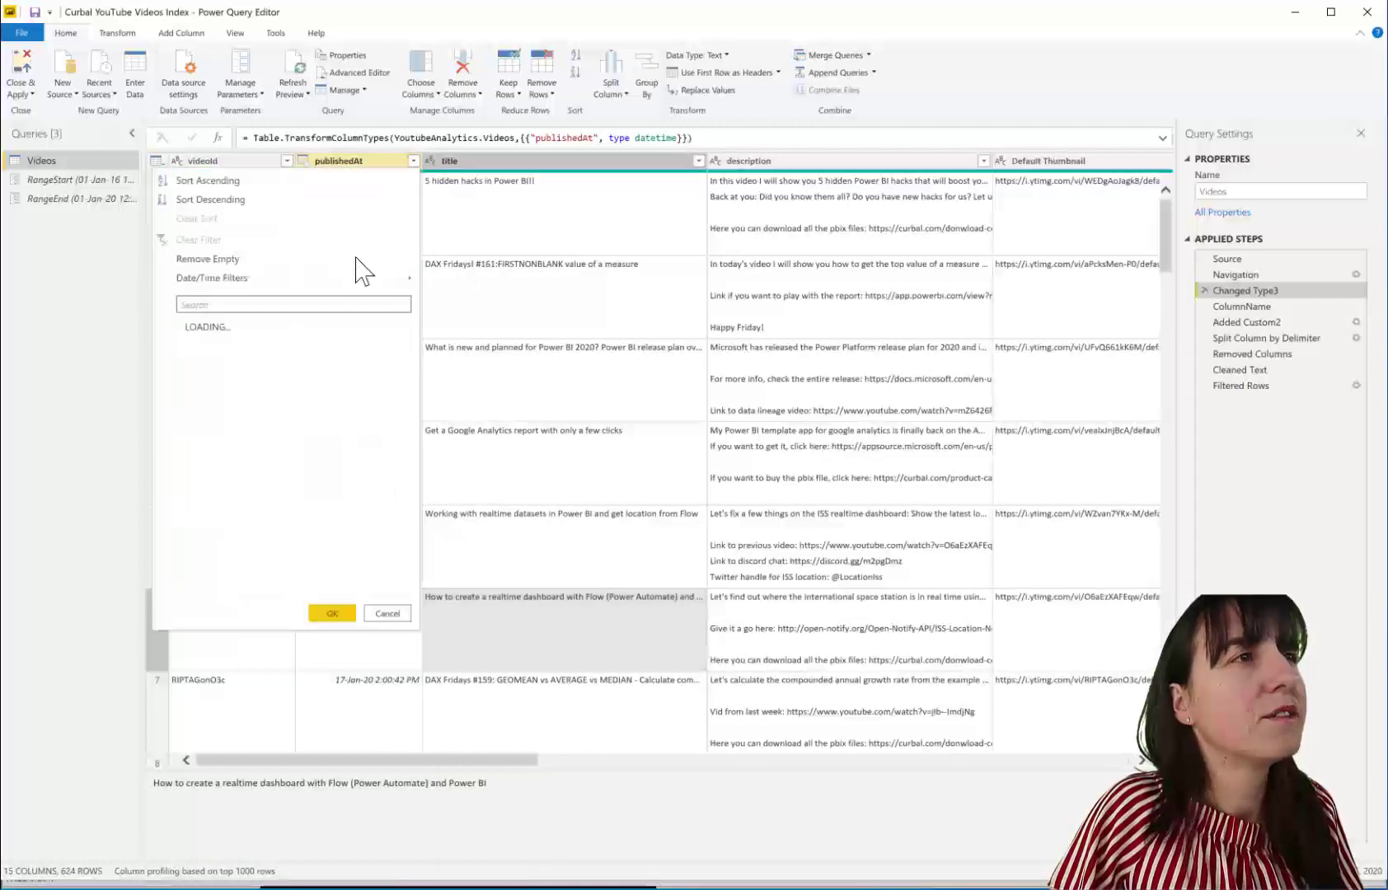
mouse_move(358, 280)
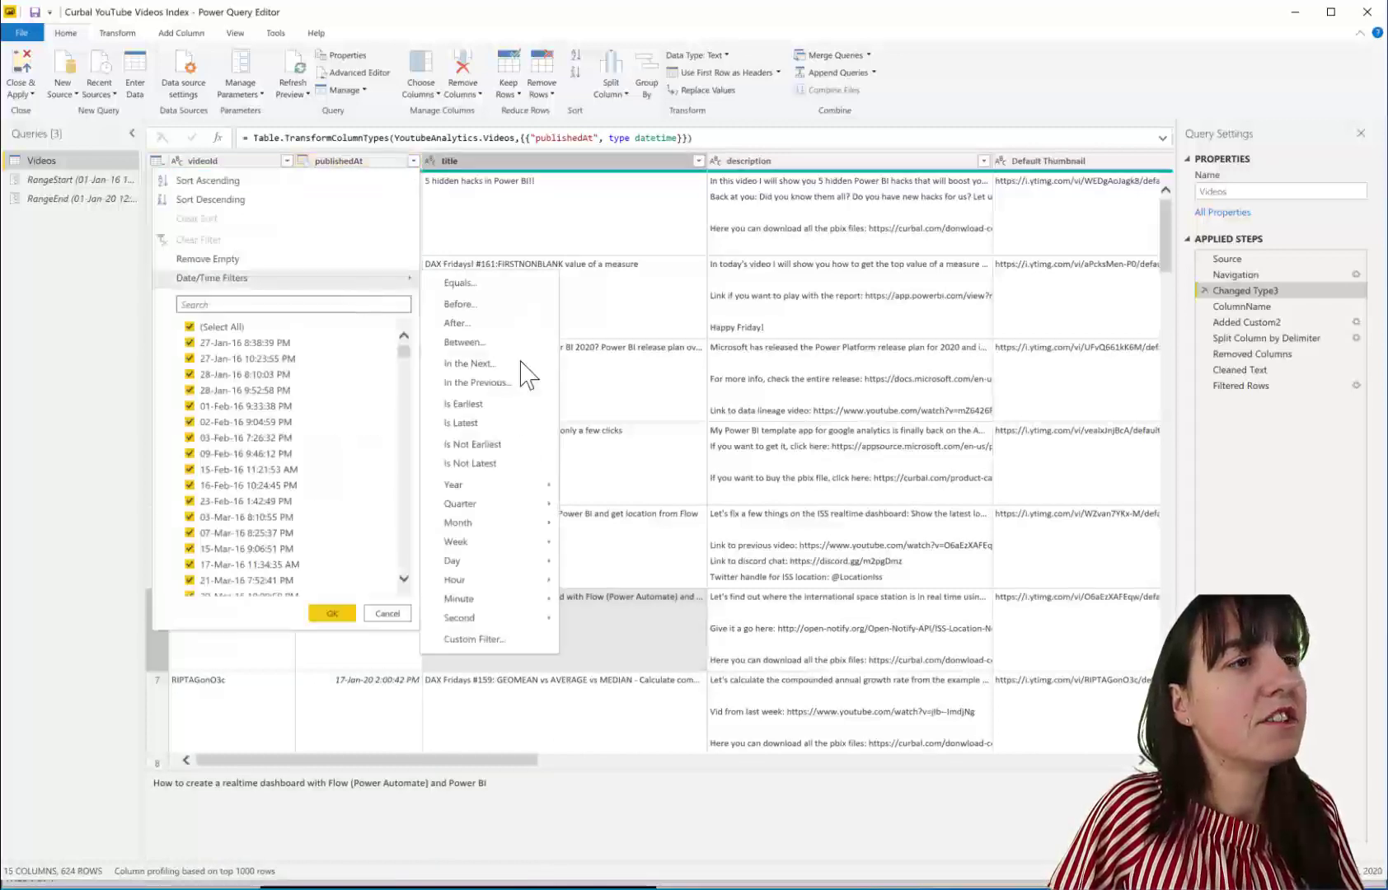
click(475, 642)
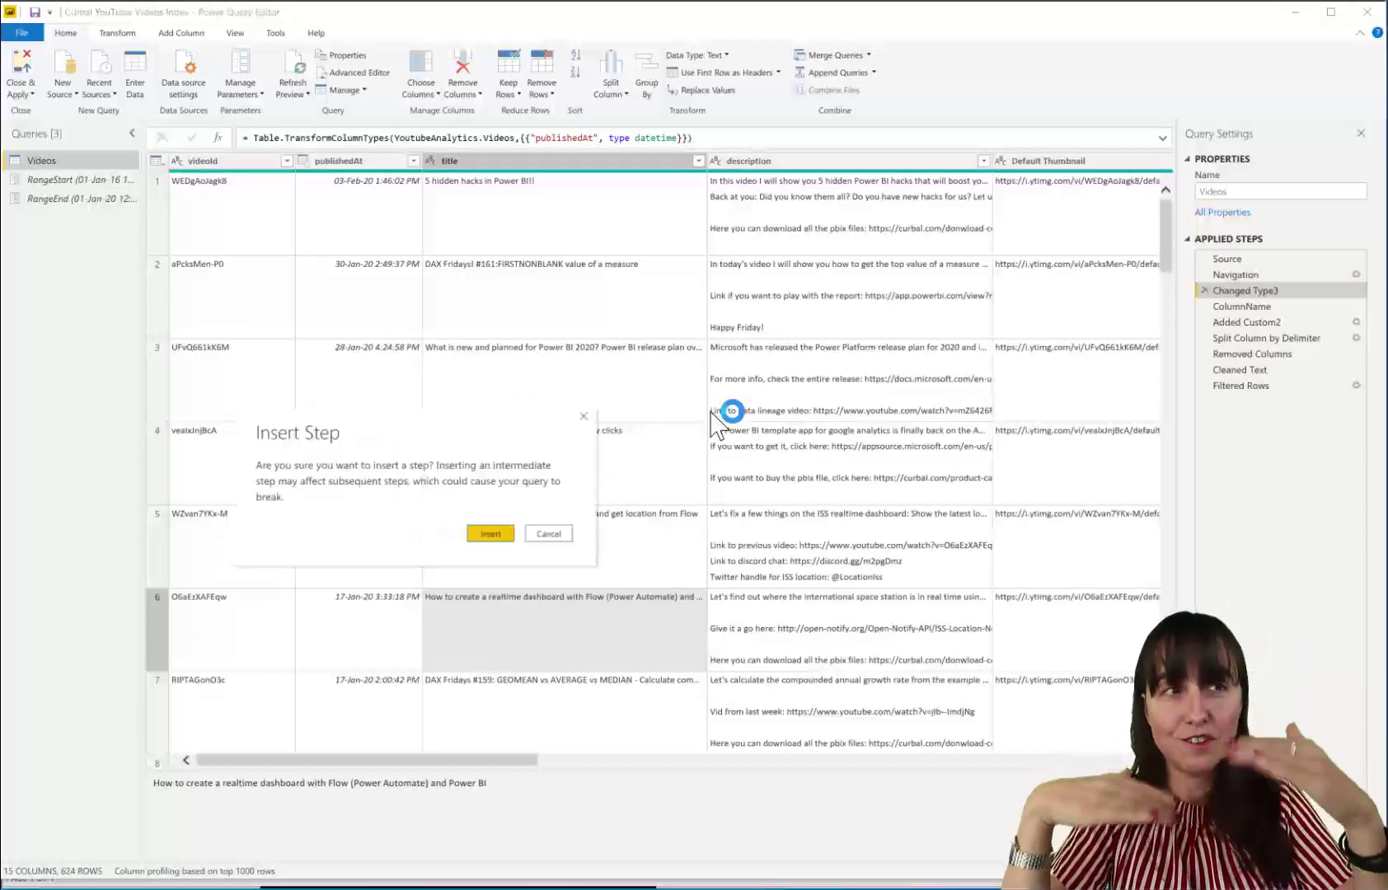
click(501, 532)
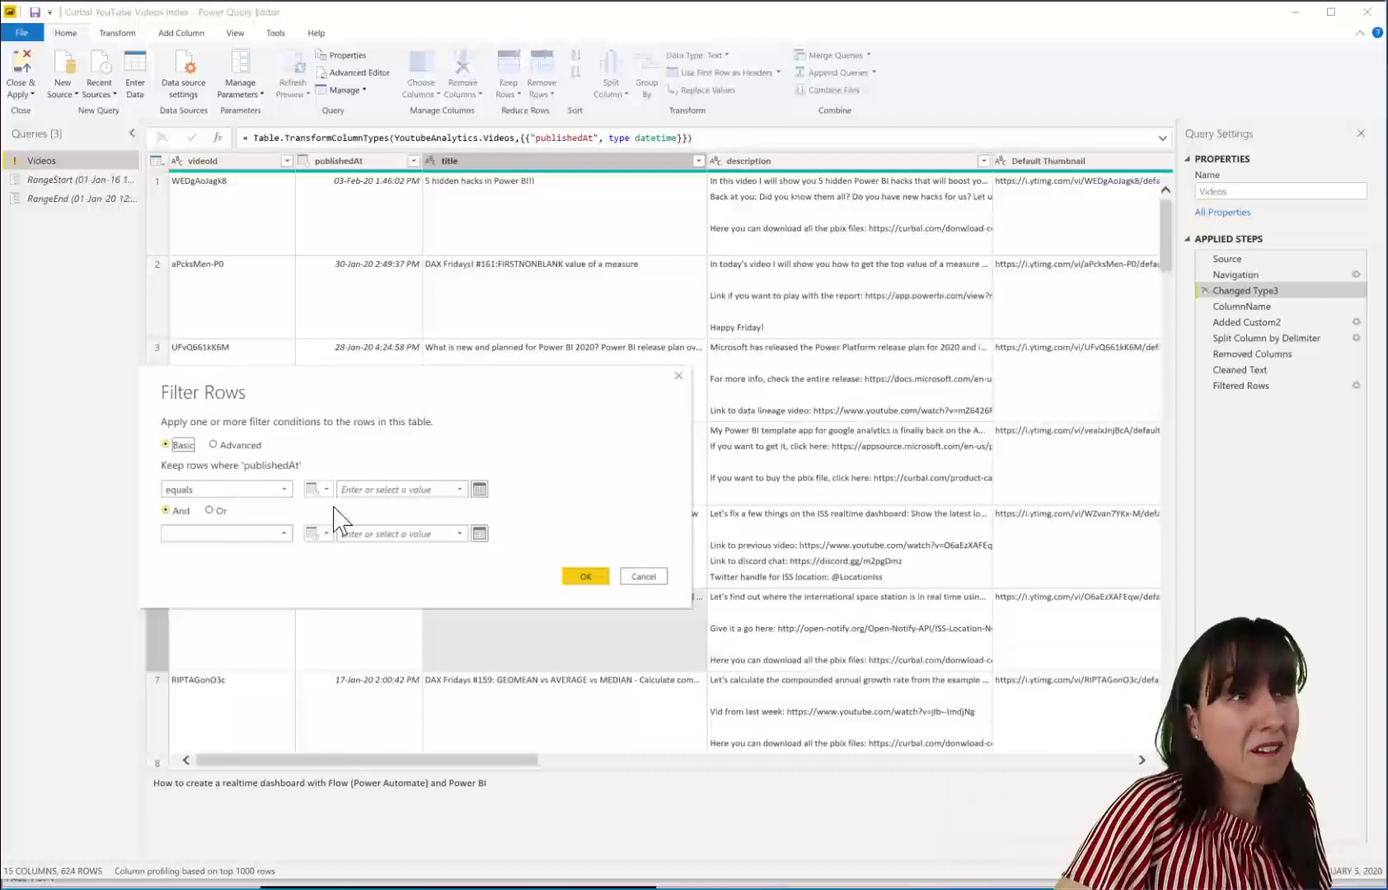
Set the first filter condition to compare publishedAt against the RangeStart parameter
click(259, 490)
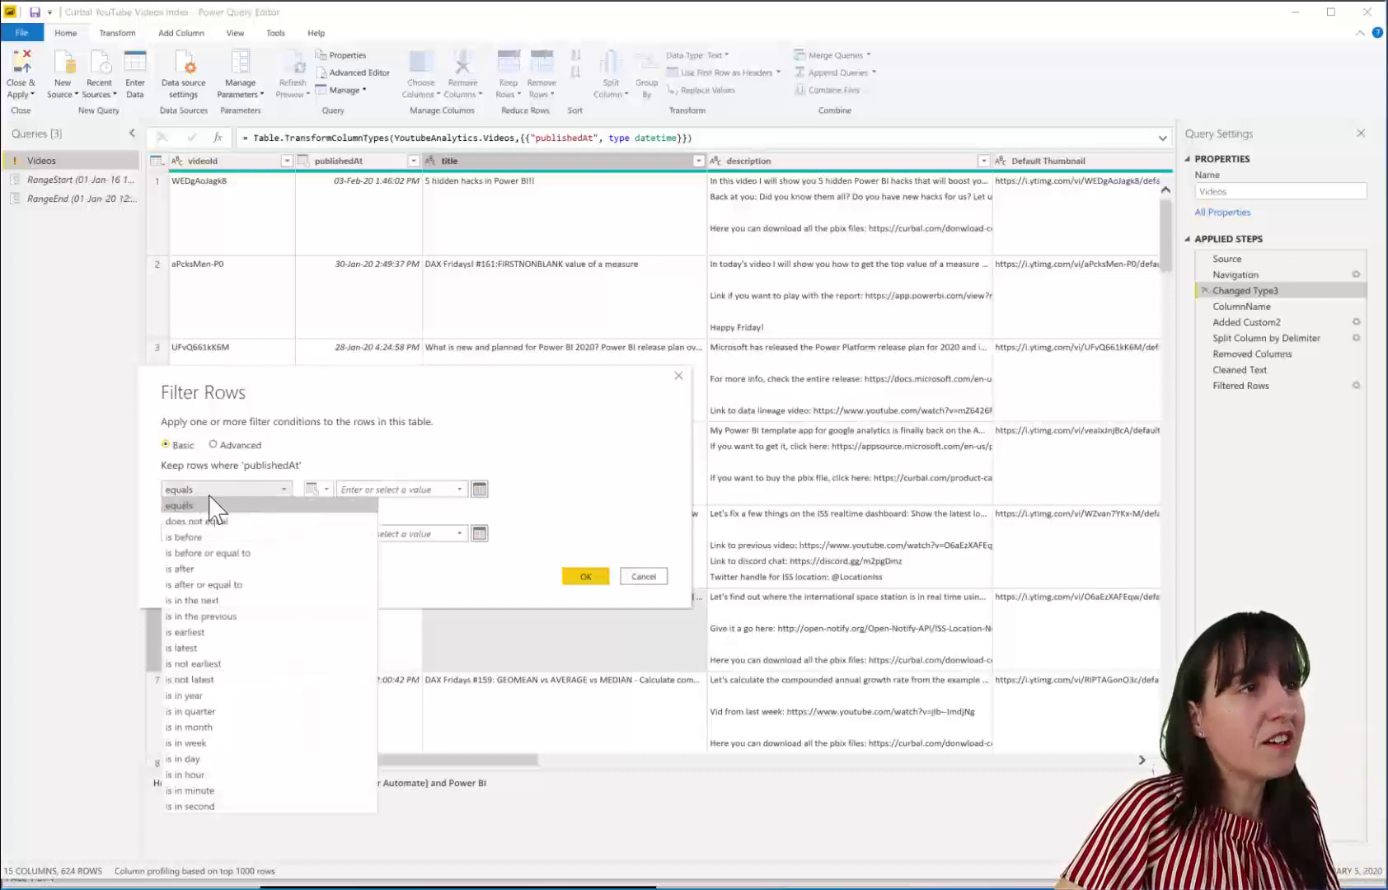
click(210, 553)
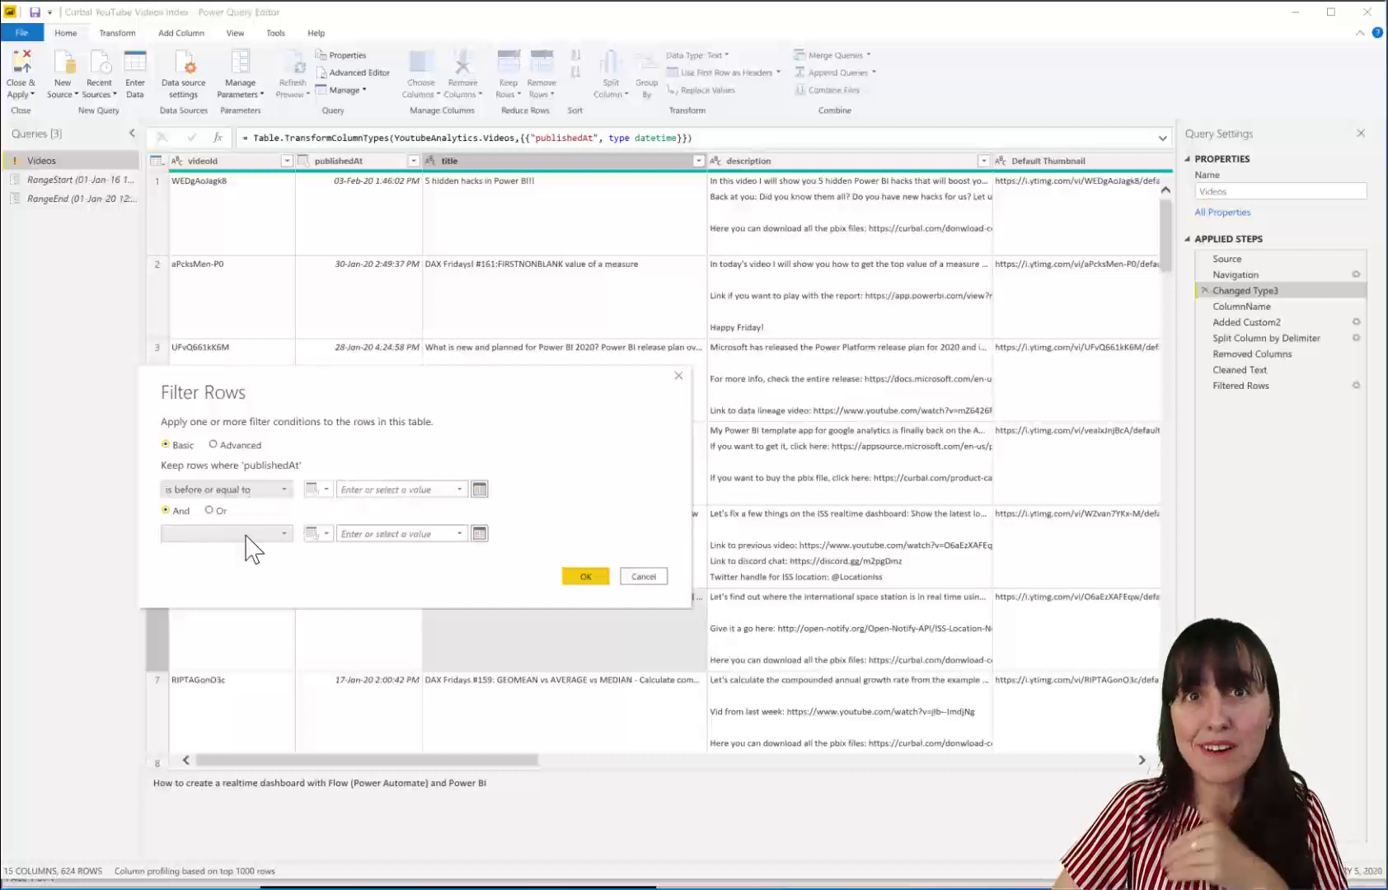
click(322, 492)
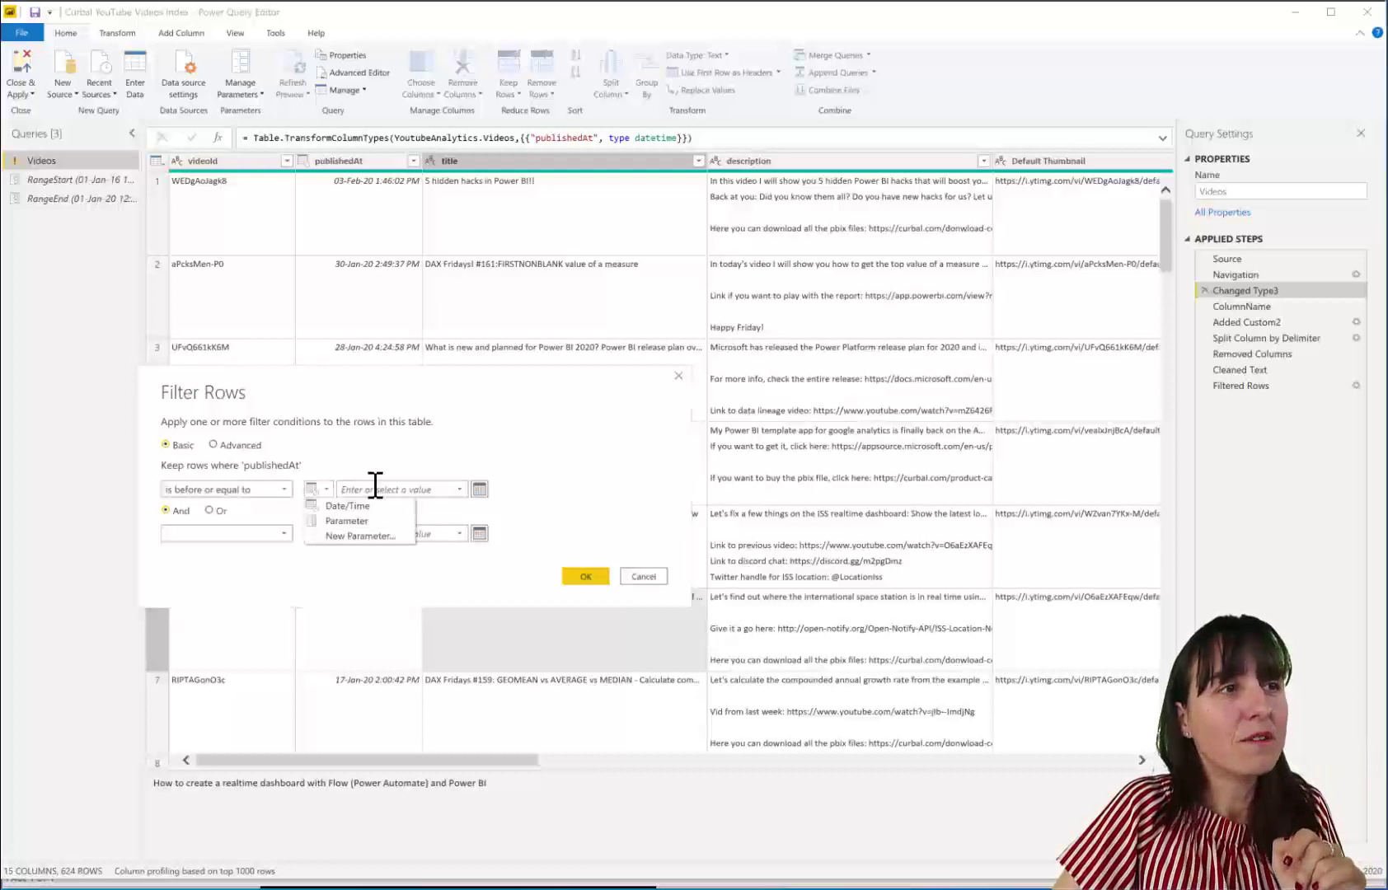
click(311, 503)
click(323, 489)
click(334, 521)
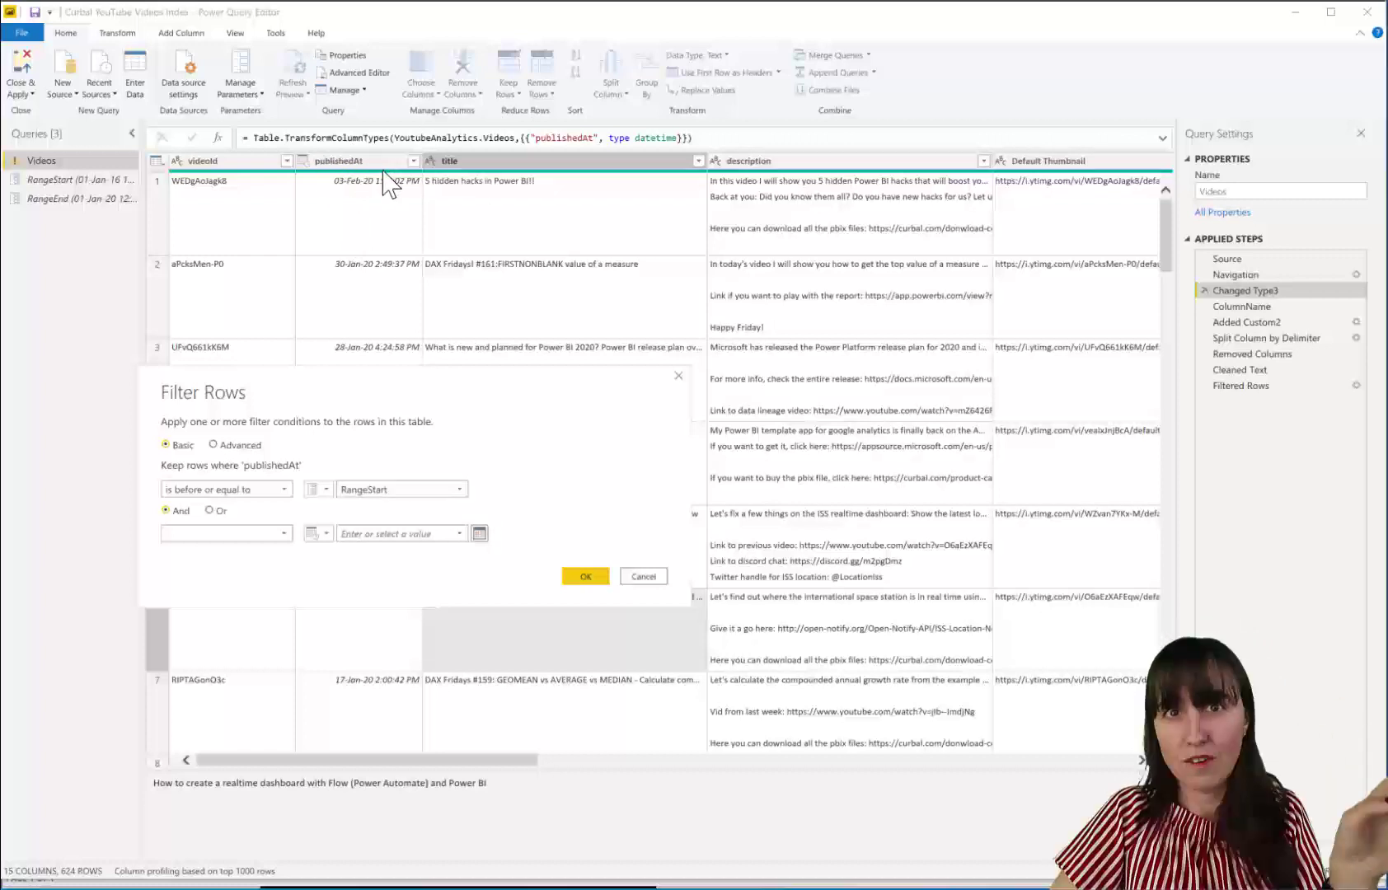
Make the second condition 'is before' RangeEnd, and the first 'is after or equal to'
click(235, 535)
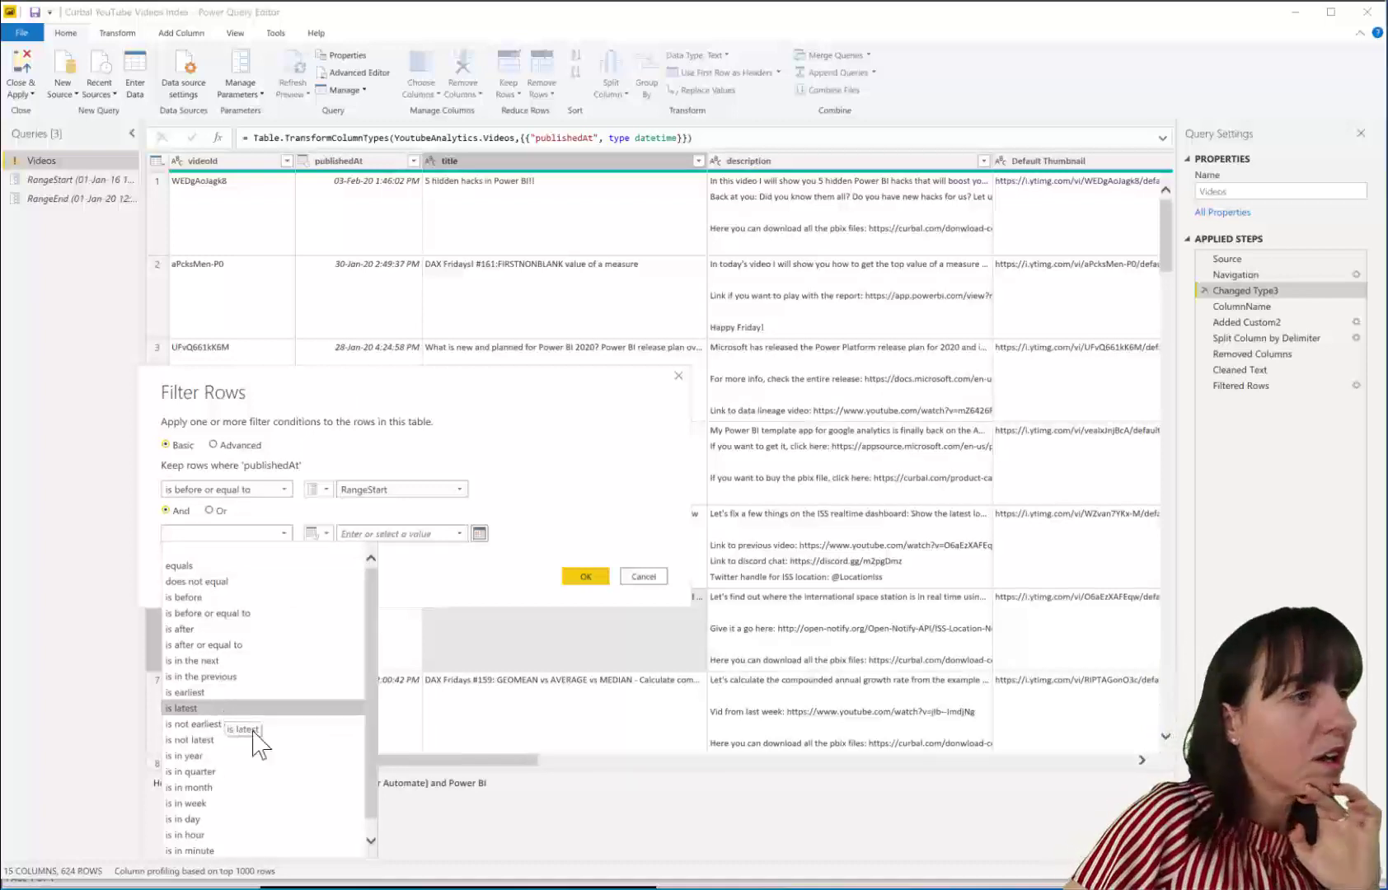
click(189, 596)
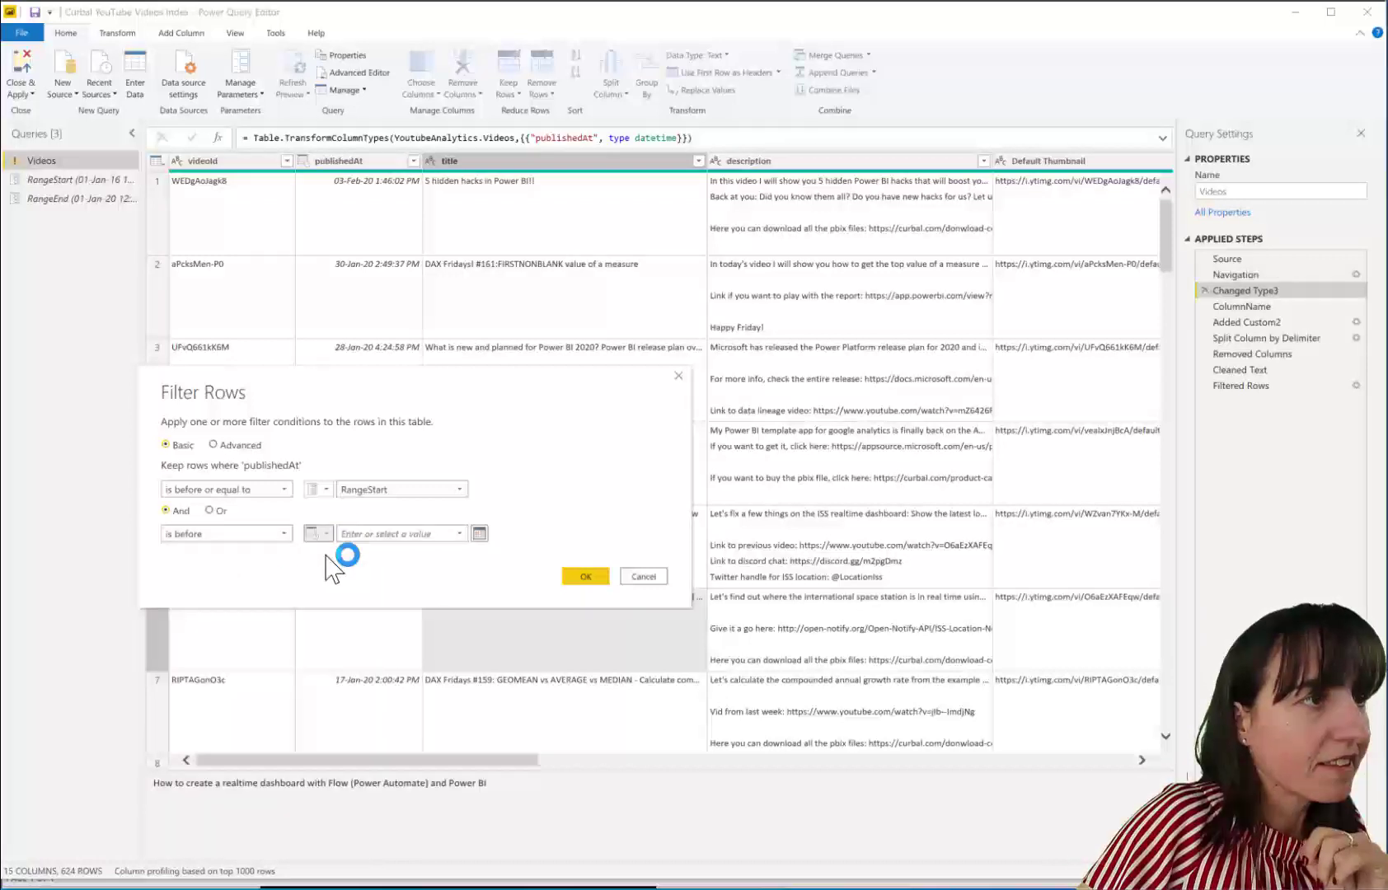
click(317, 534)
click(362, 564)
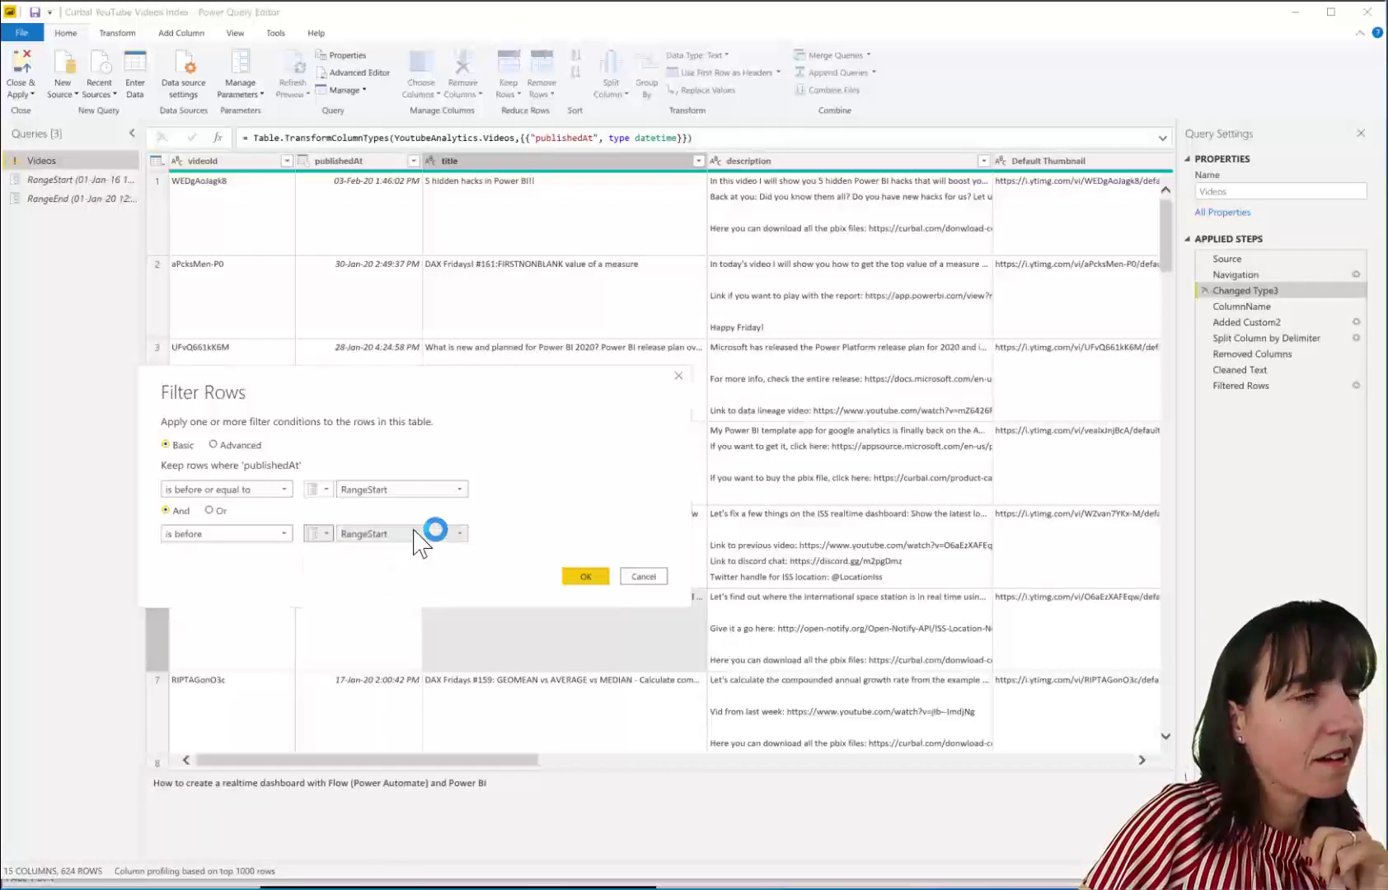
click(414, 533)
click(394, 565)
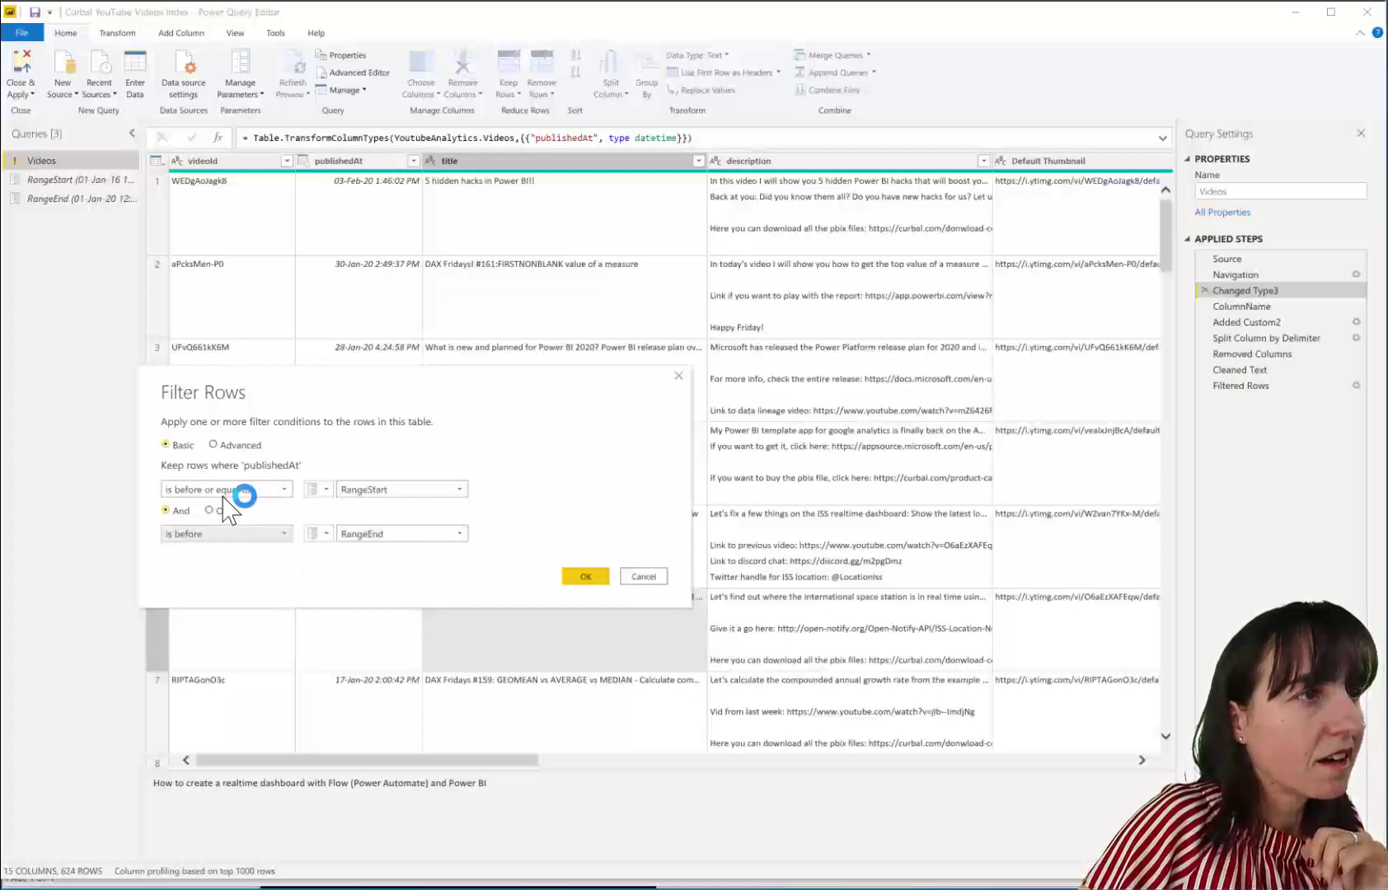
click(225, 492)
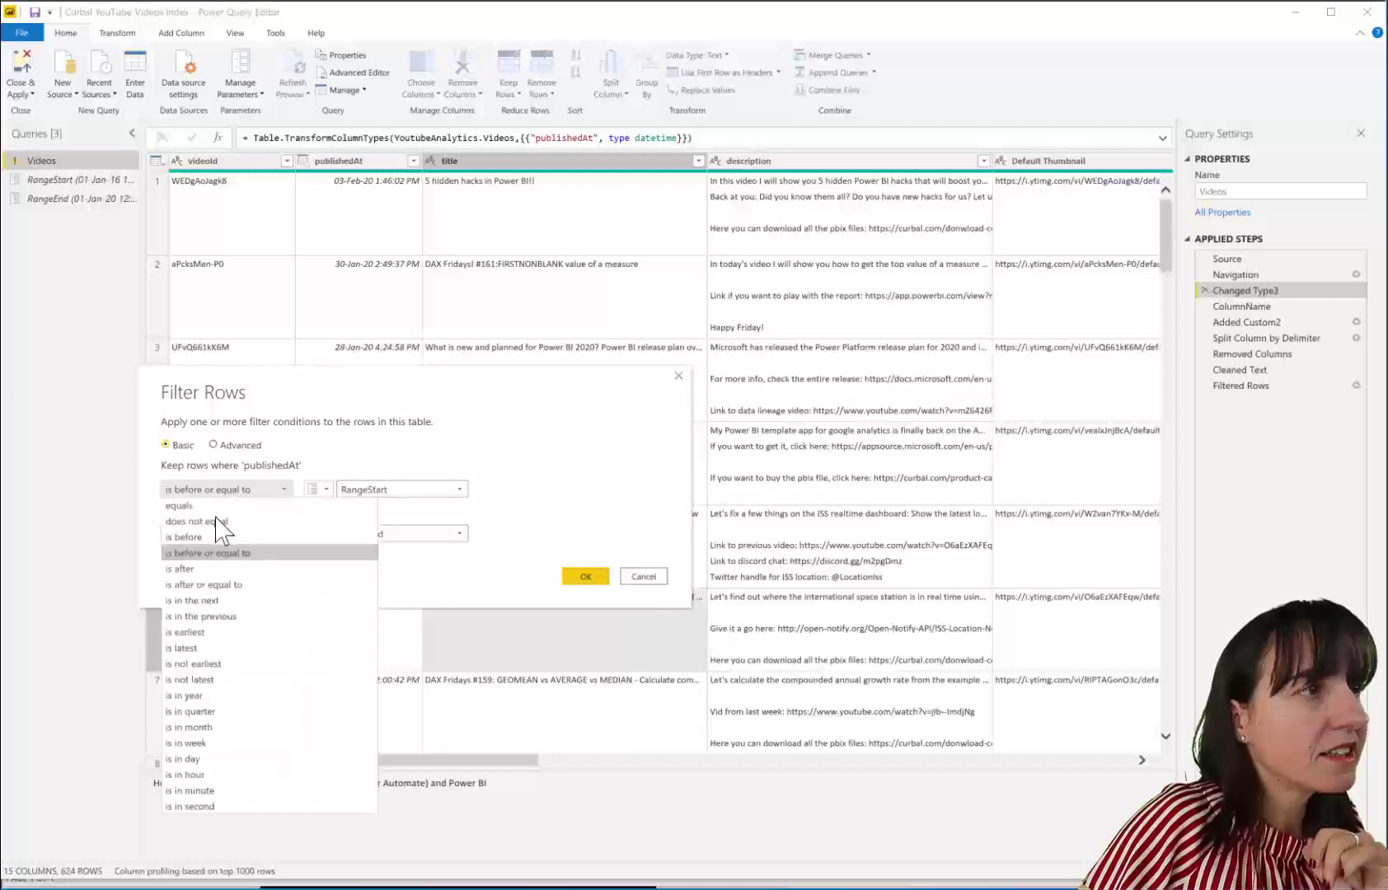
click(233, 584)
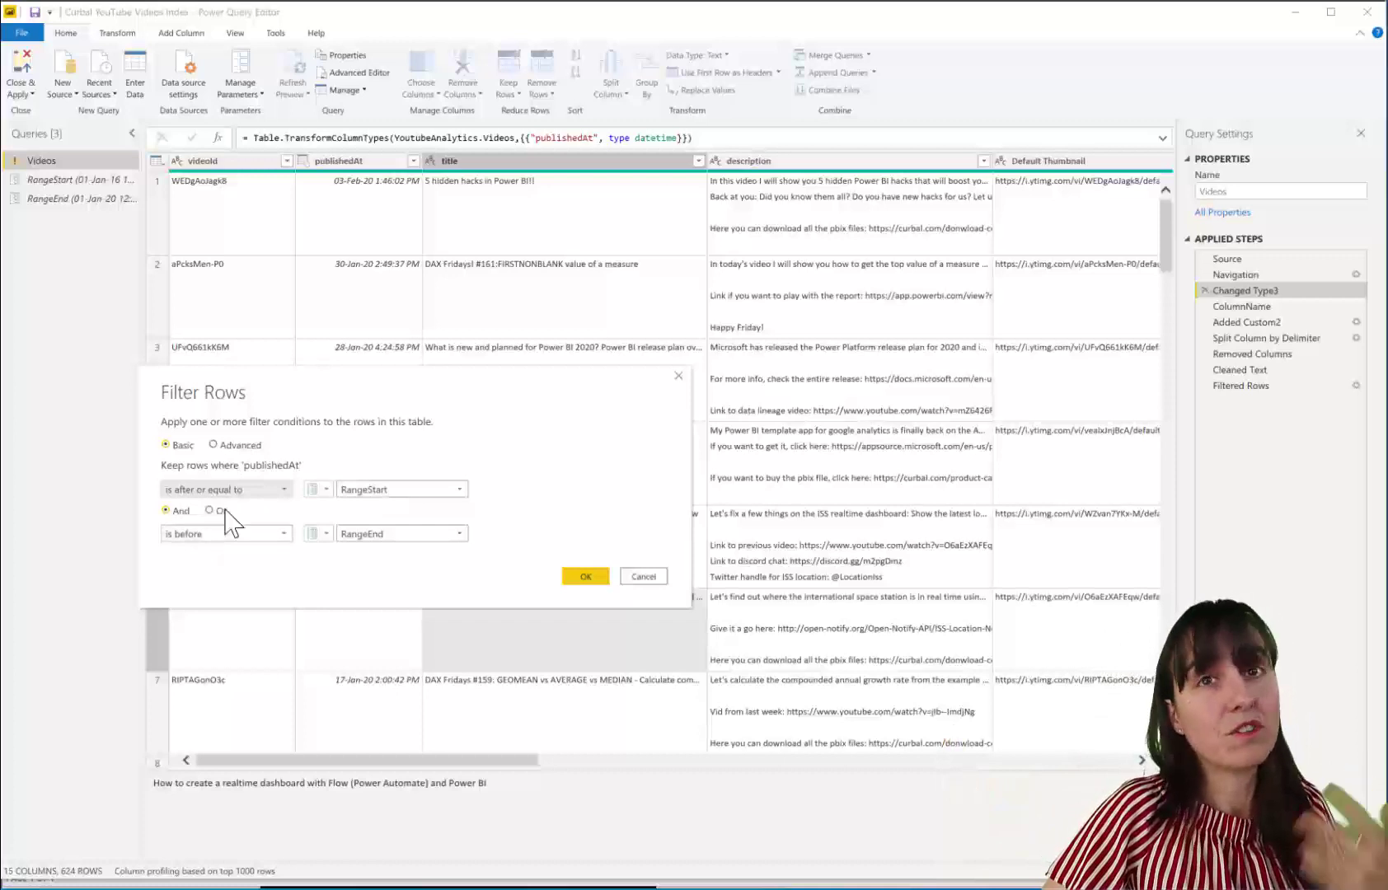
Apply the filter as Filtered Rows1, leaving only videos dated up to 19-Dec-19
click(582, 576)
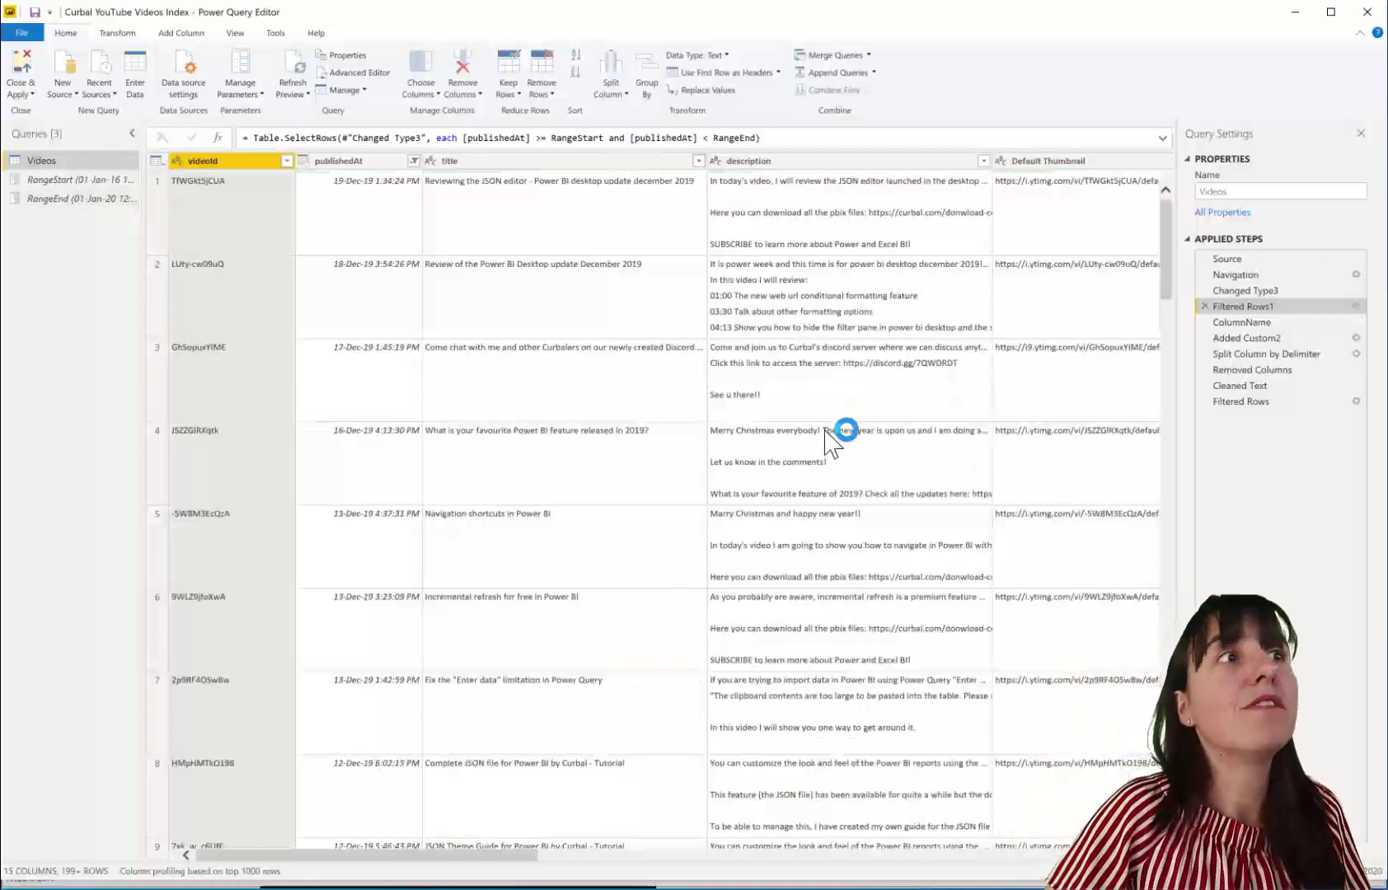
Select the final Filtered Rows step and Close & Apply, loading 568 videos into the report
click(1261, 402)
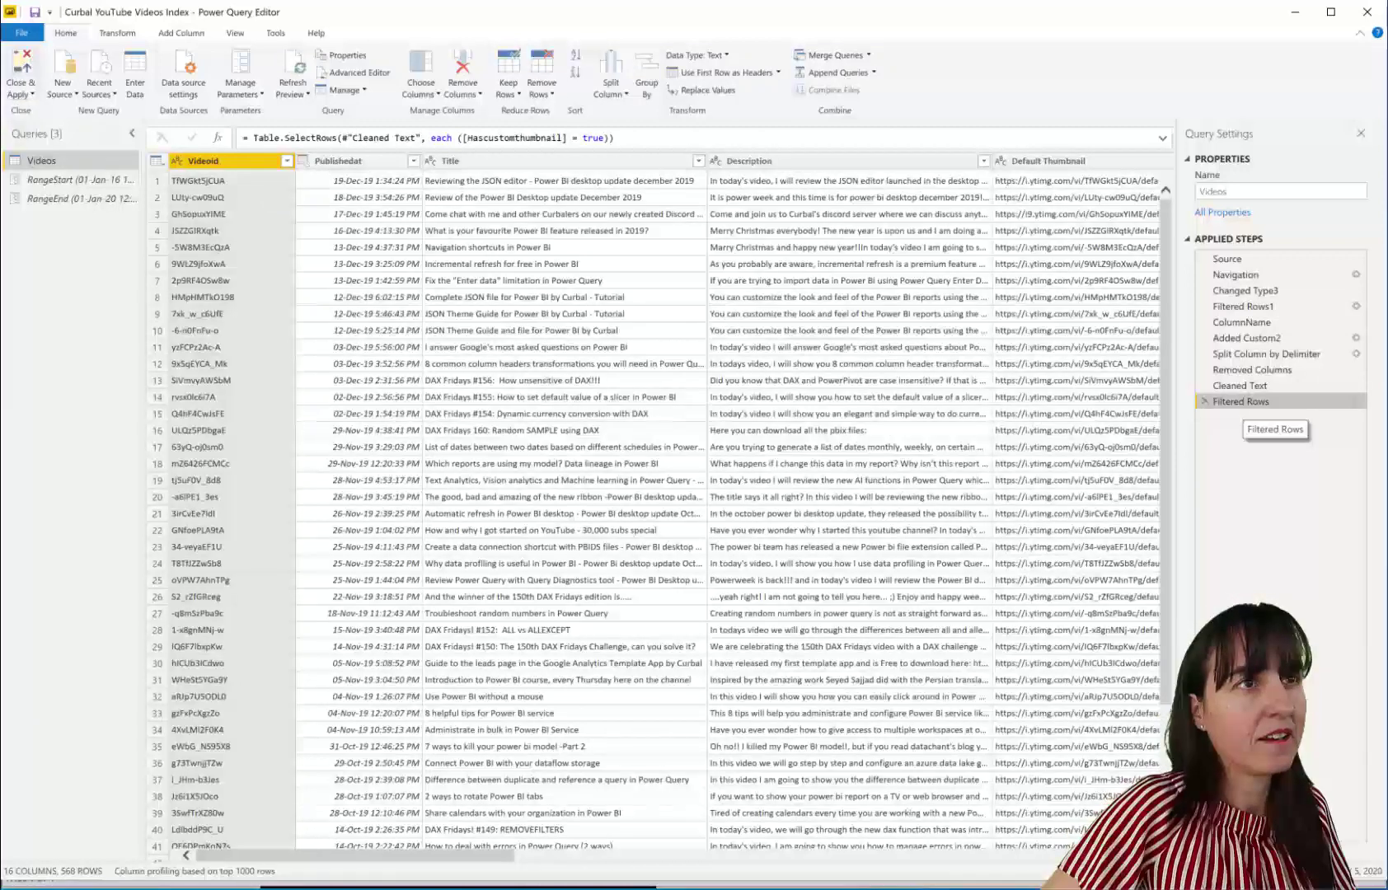
click(21, 83)
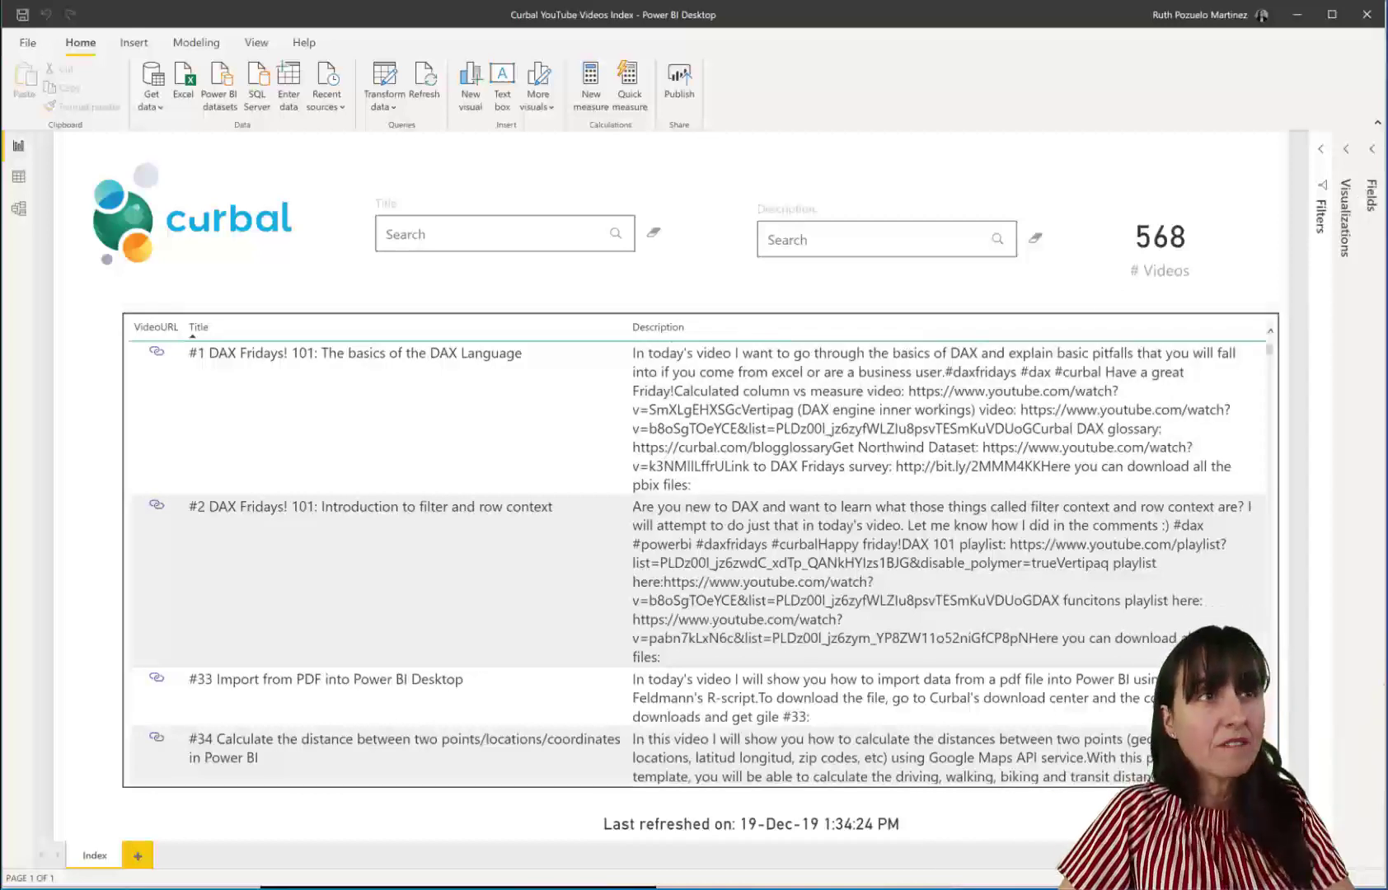
Expand the Videos table in the Fields pane to list its fields
click(1373, 152)
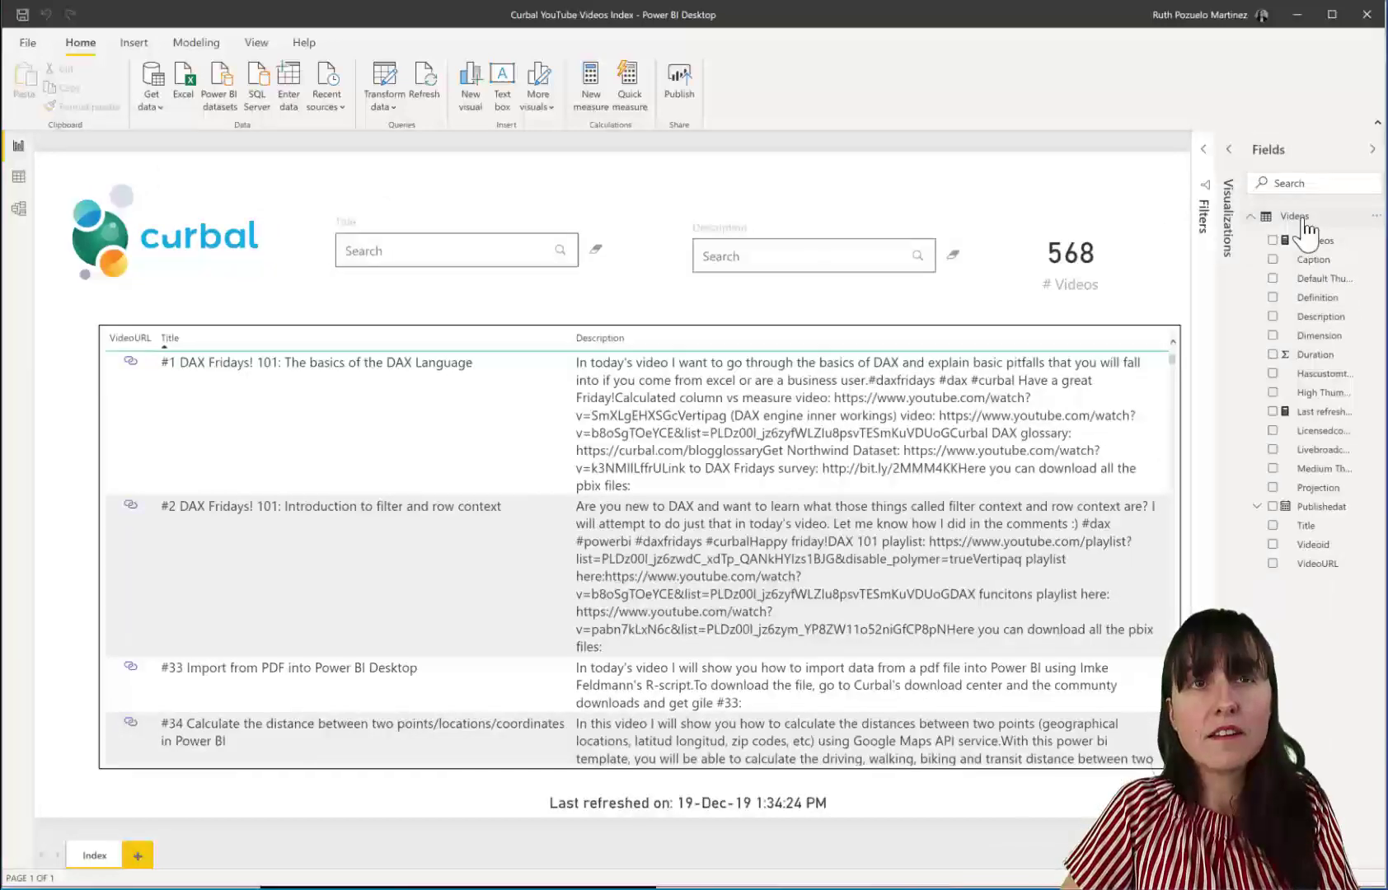
mouse_move(1306, 227)
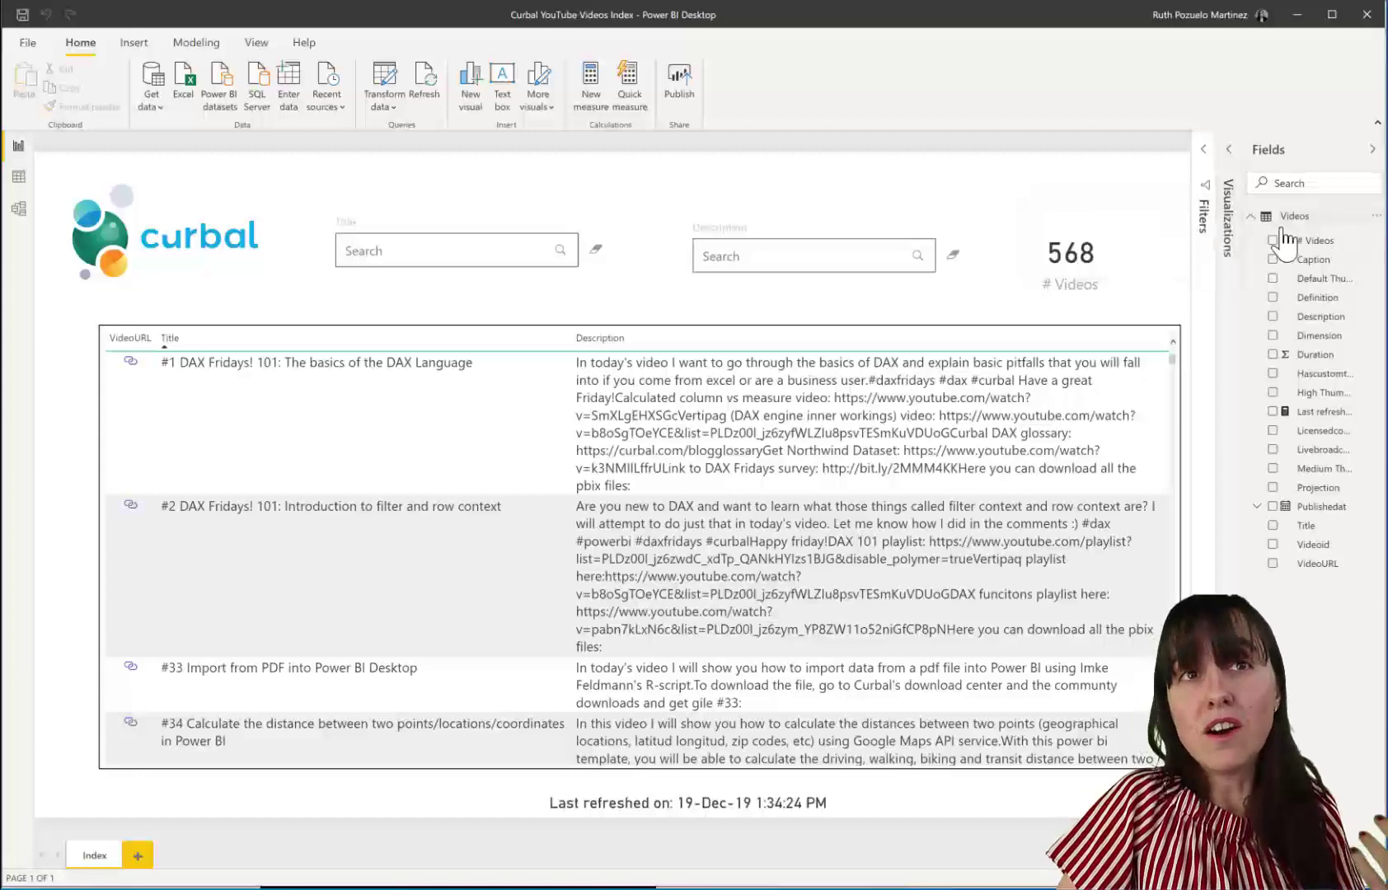
Bring up the Videos table's context menu in the Fields pane, then dismiss it
right_click(1297, 222)
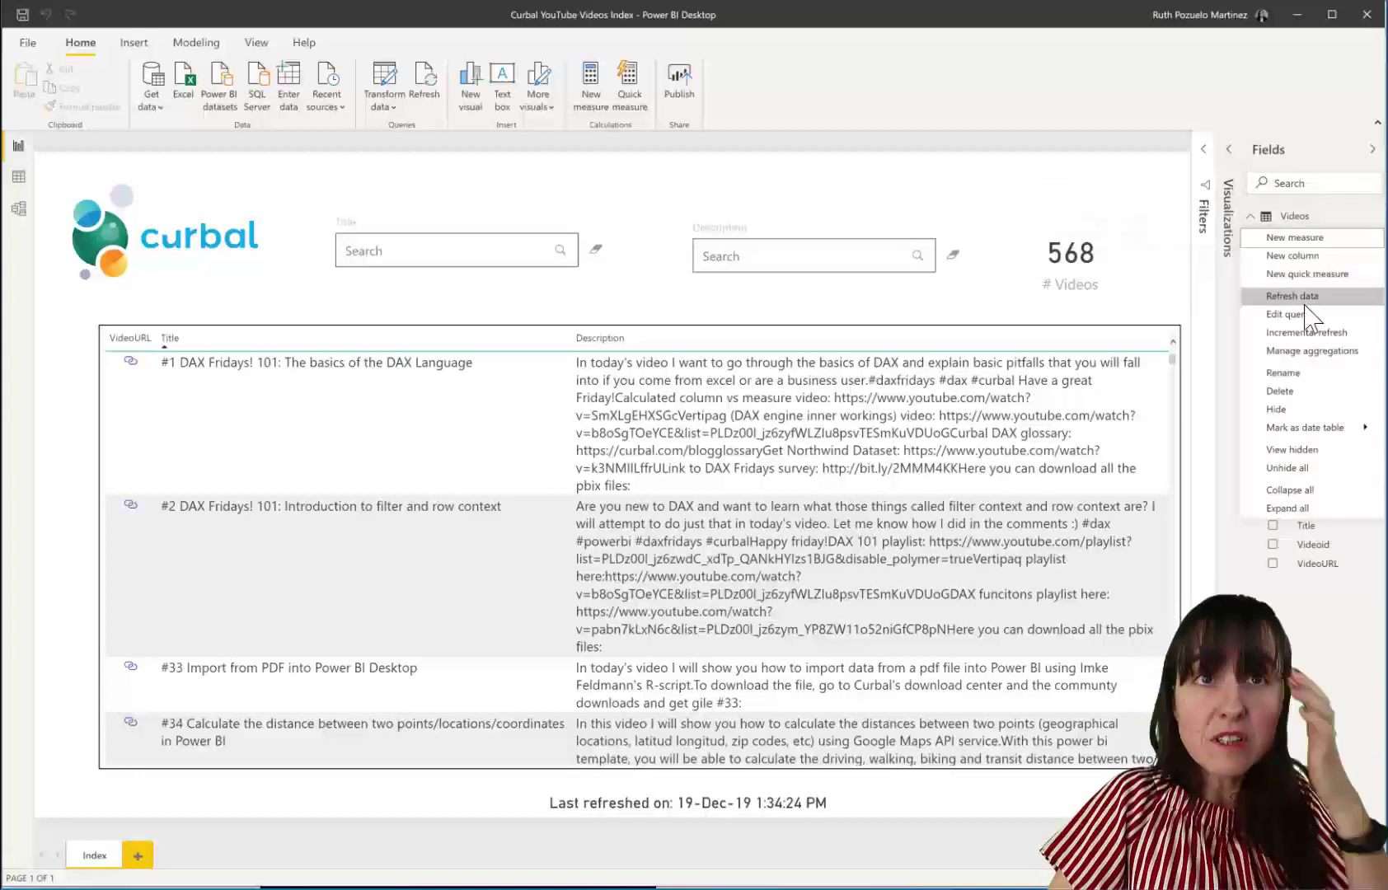
key(Escape)
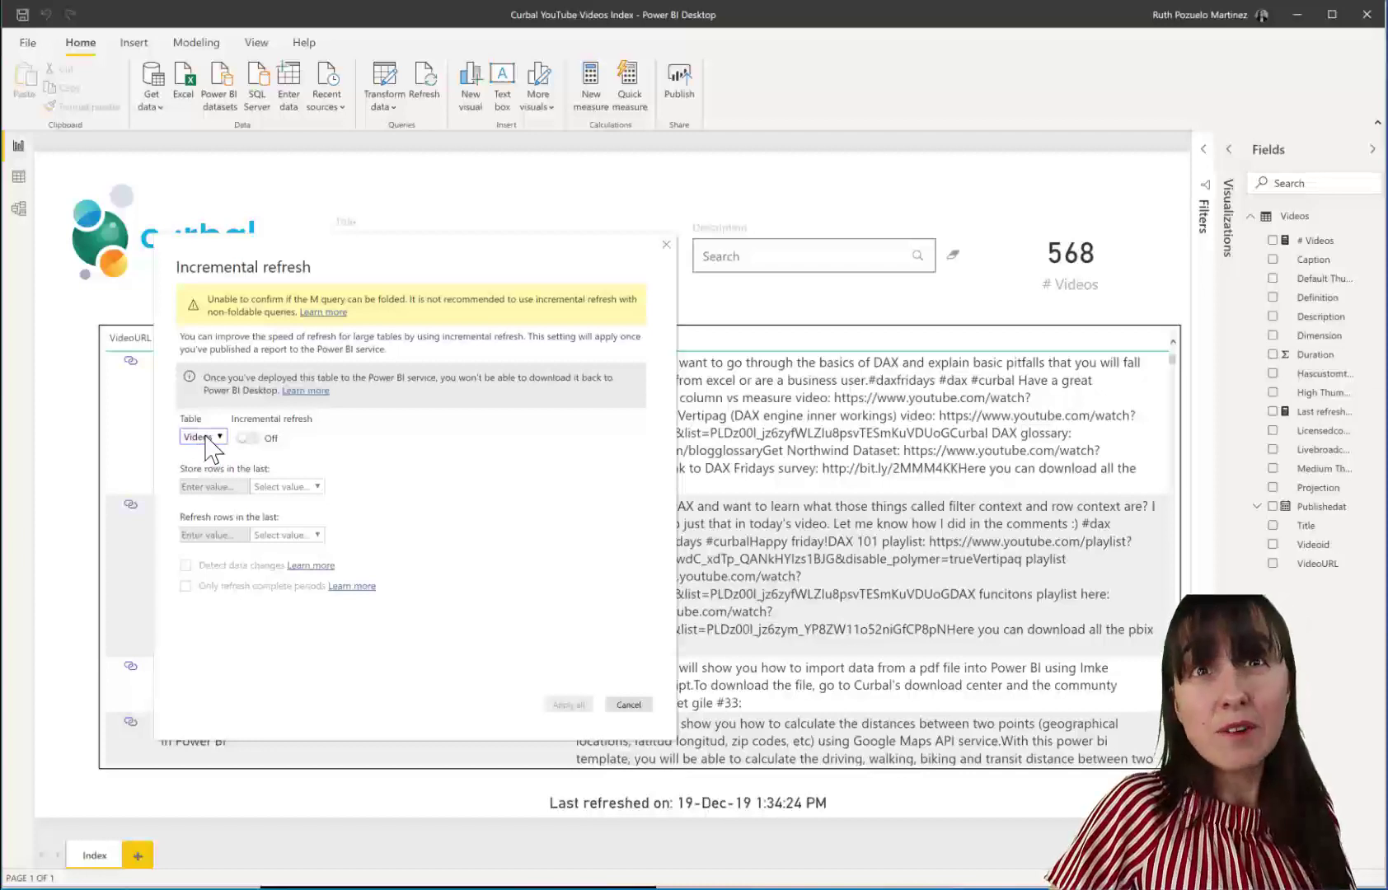
click(248, 439)
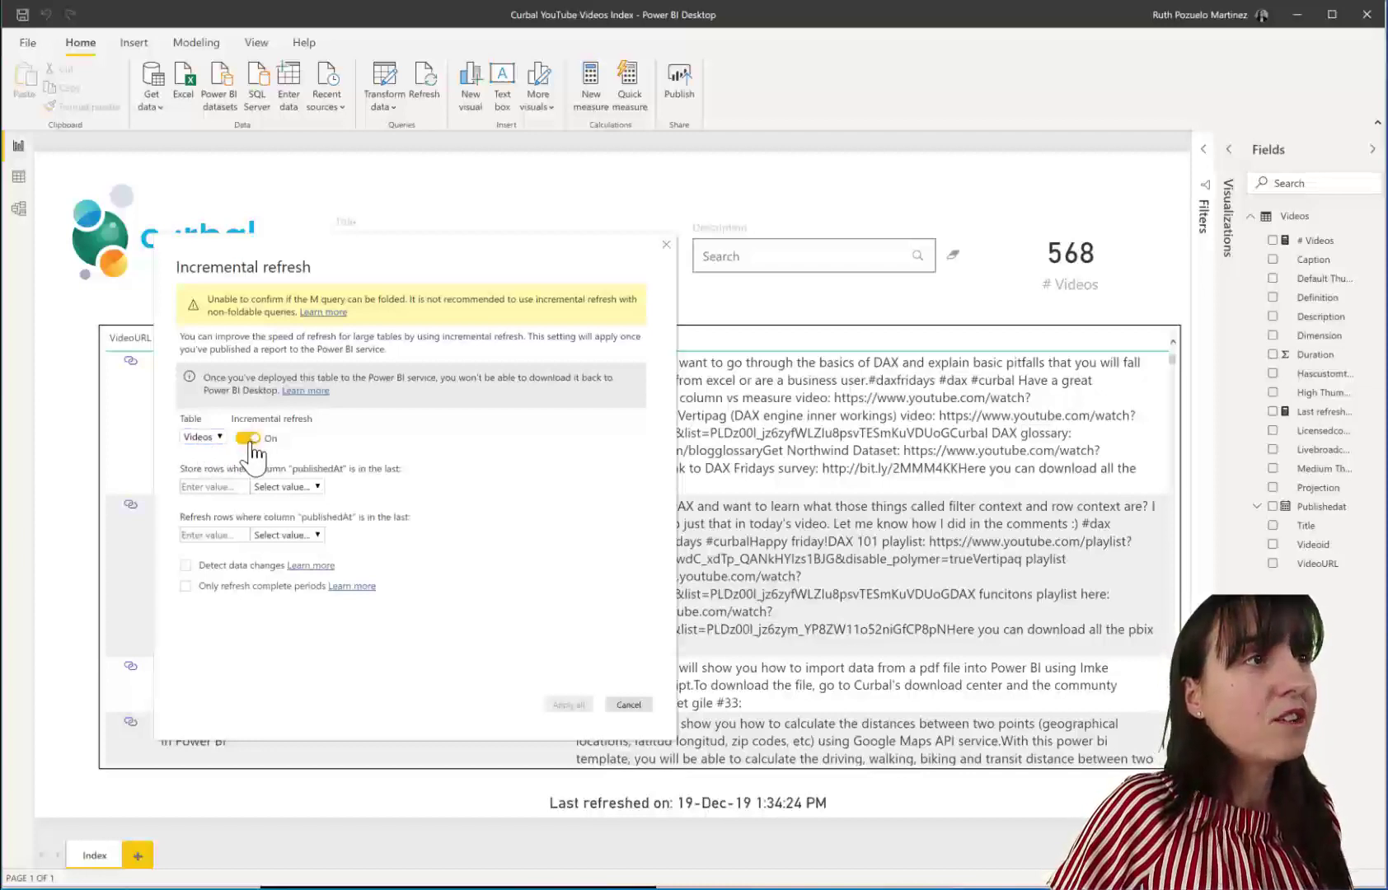
click(248, 441)
click(247, 440)
click(247, 440)
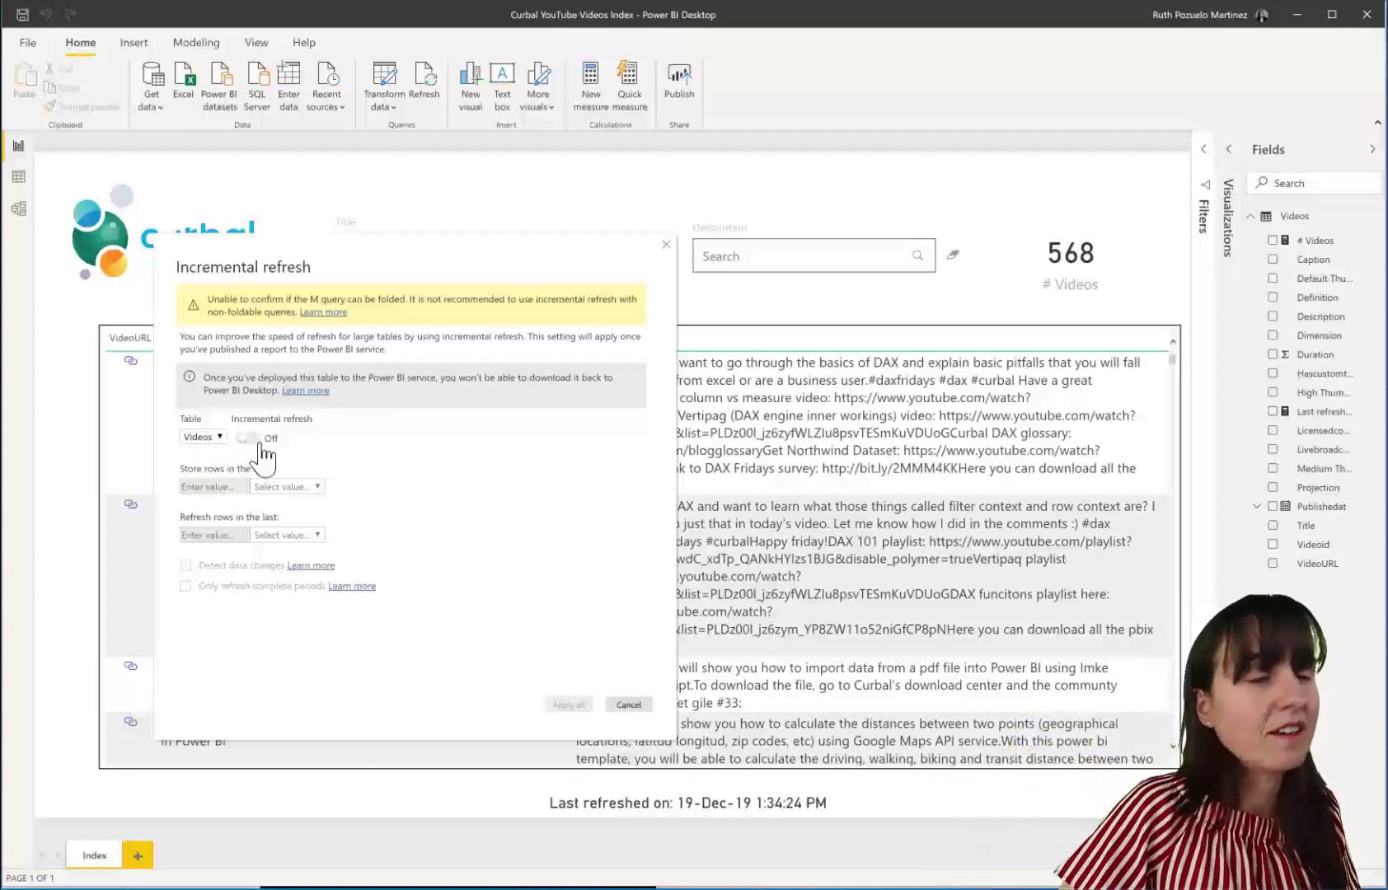
click(252, 439)
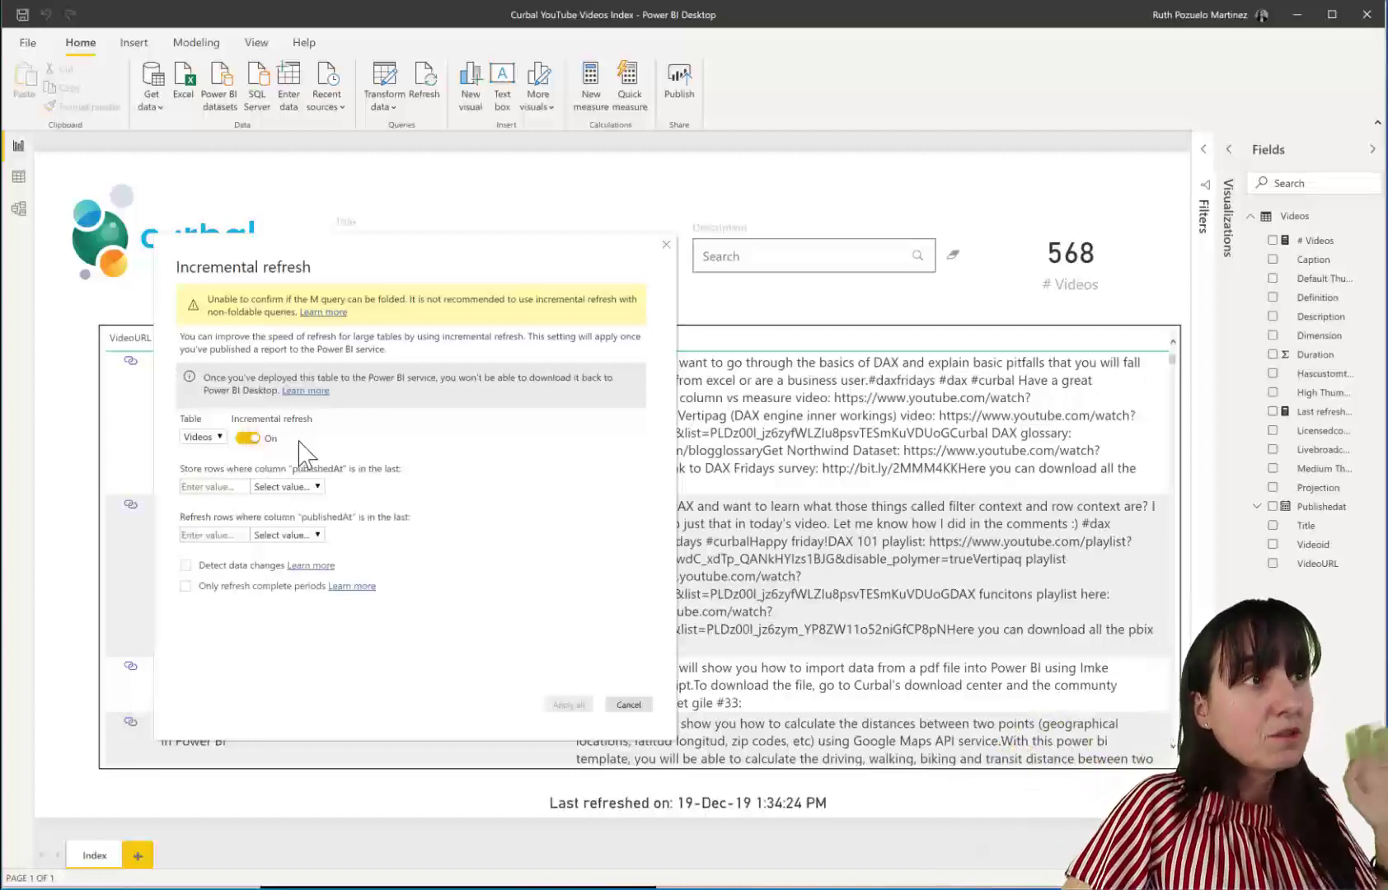
Set the Videos incremental refresh policy to store rows for 10 Years
click(231, 486)
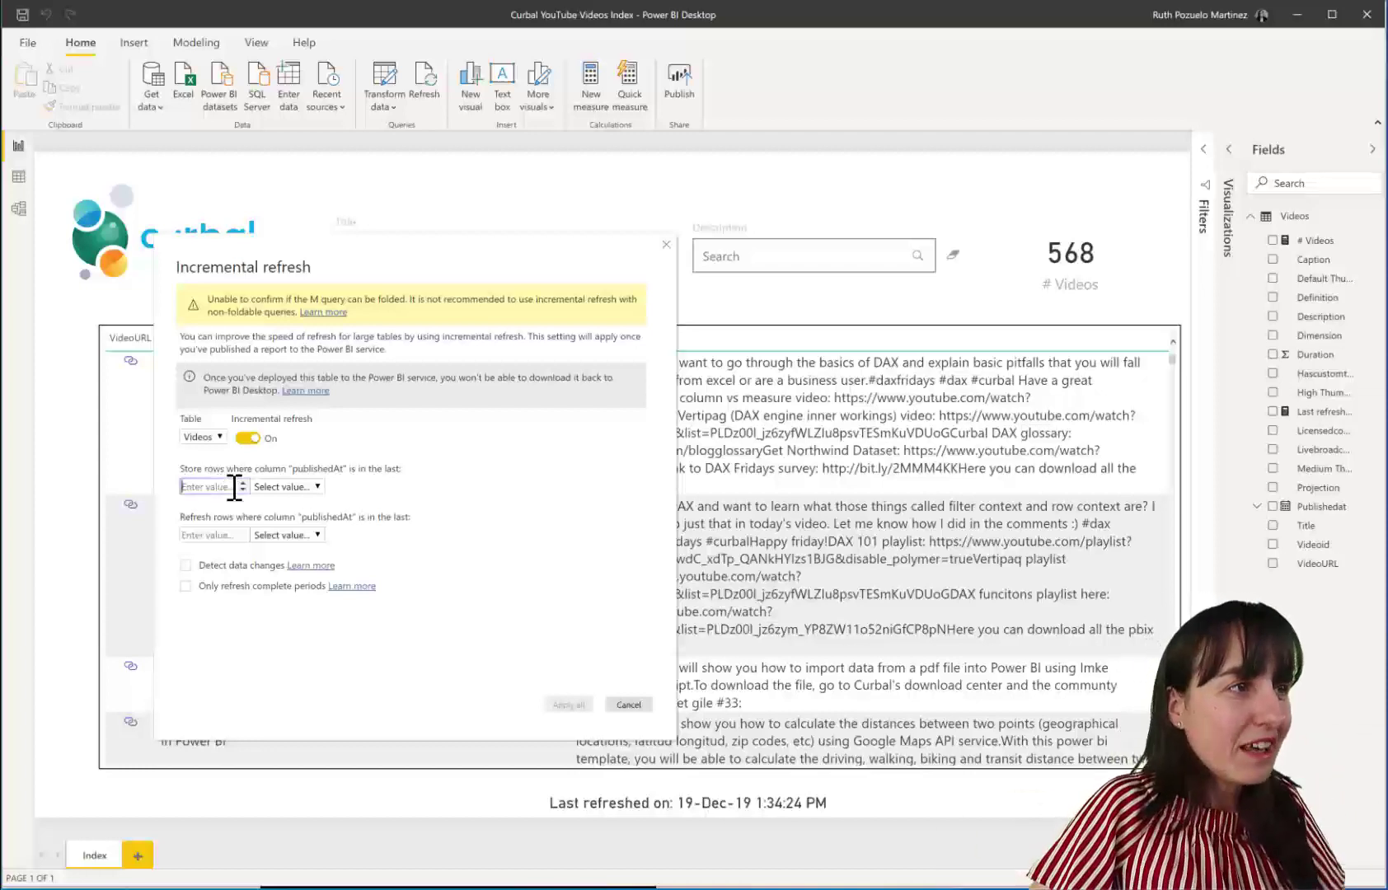
text(3)
click(309, 487)
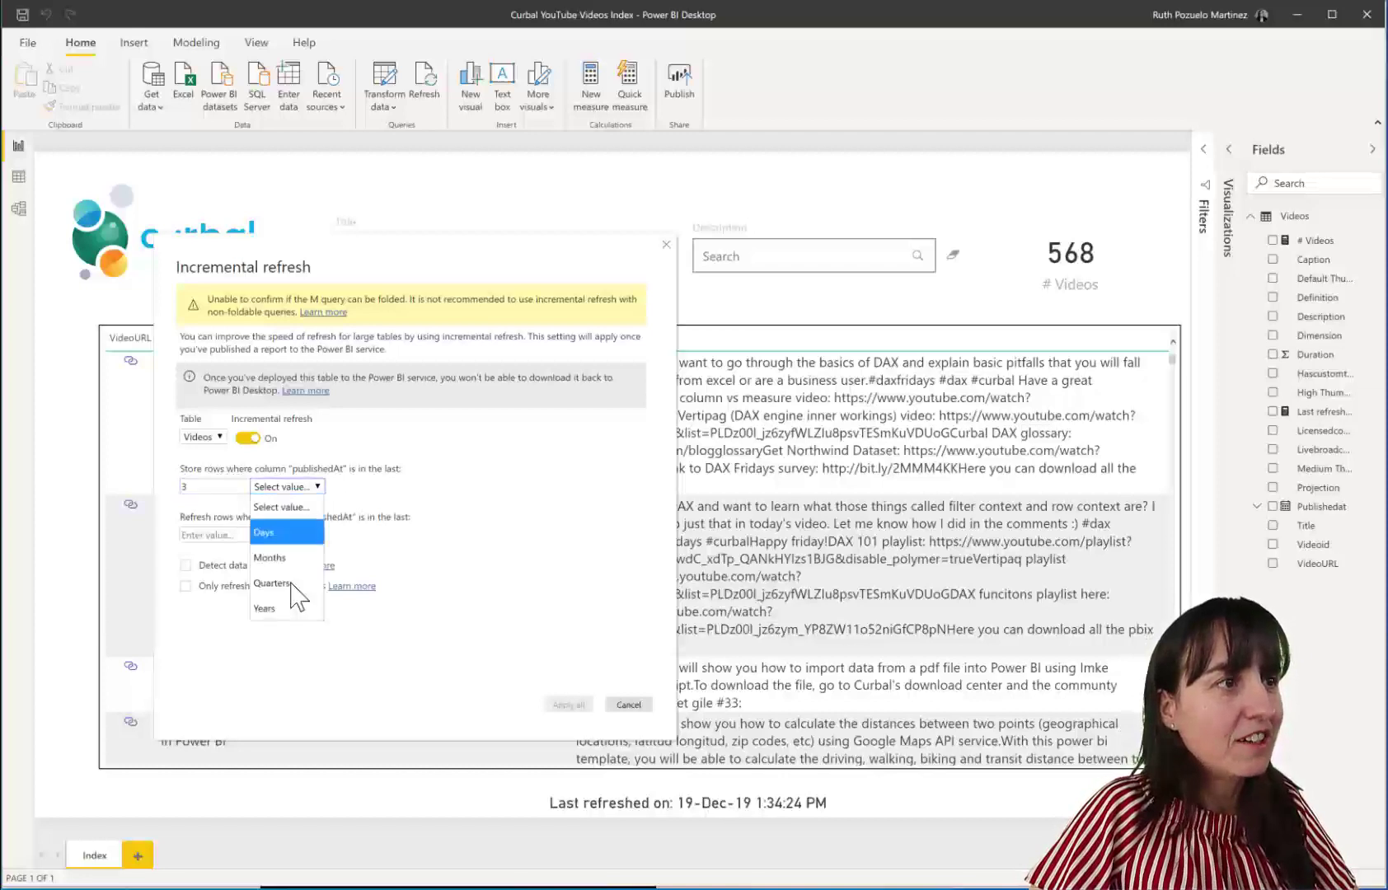
click(293, 612)
double_click(181, 486)
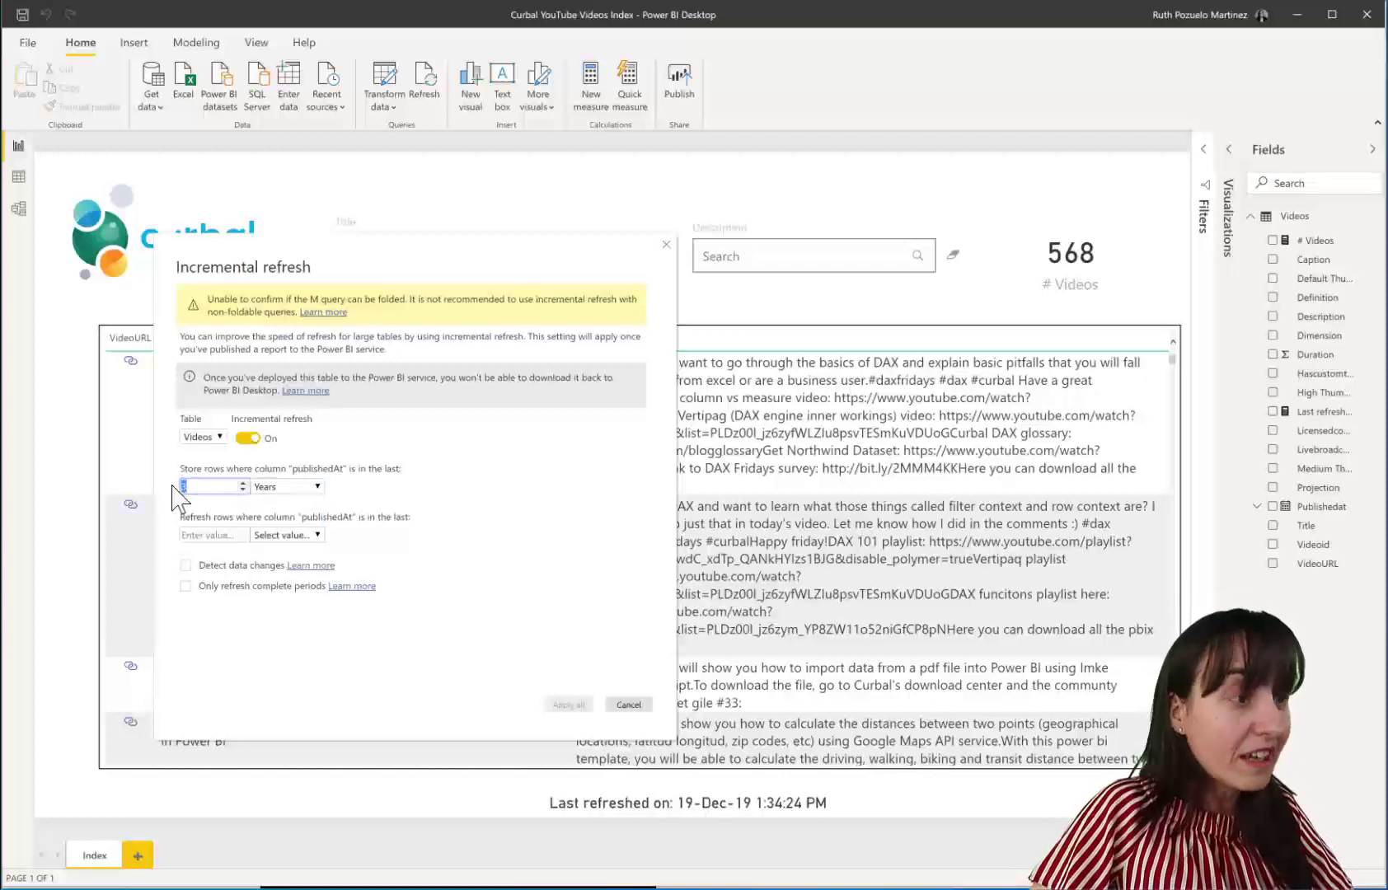
text(10)
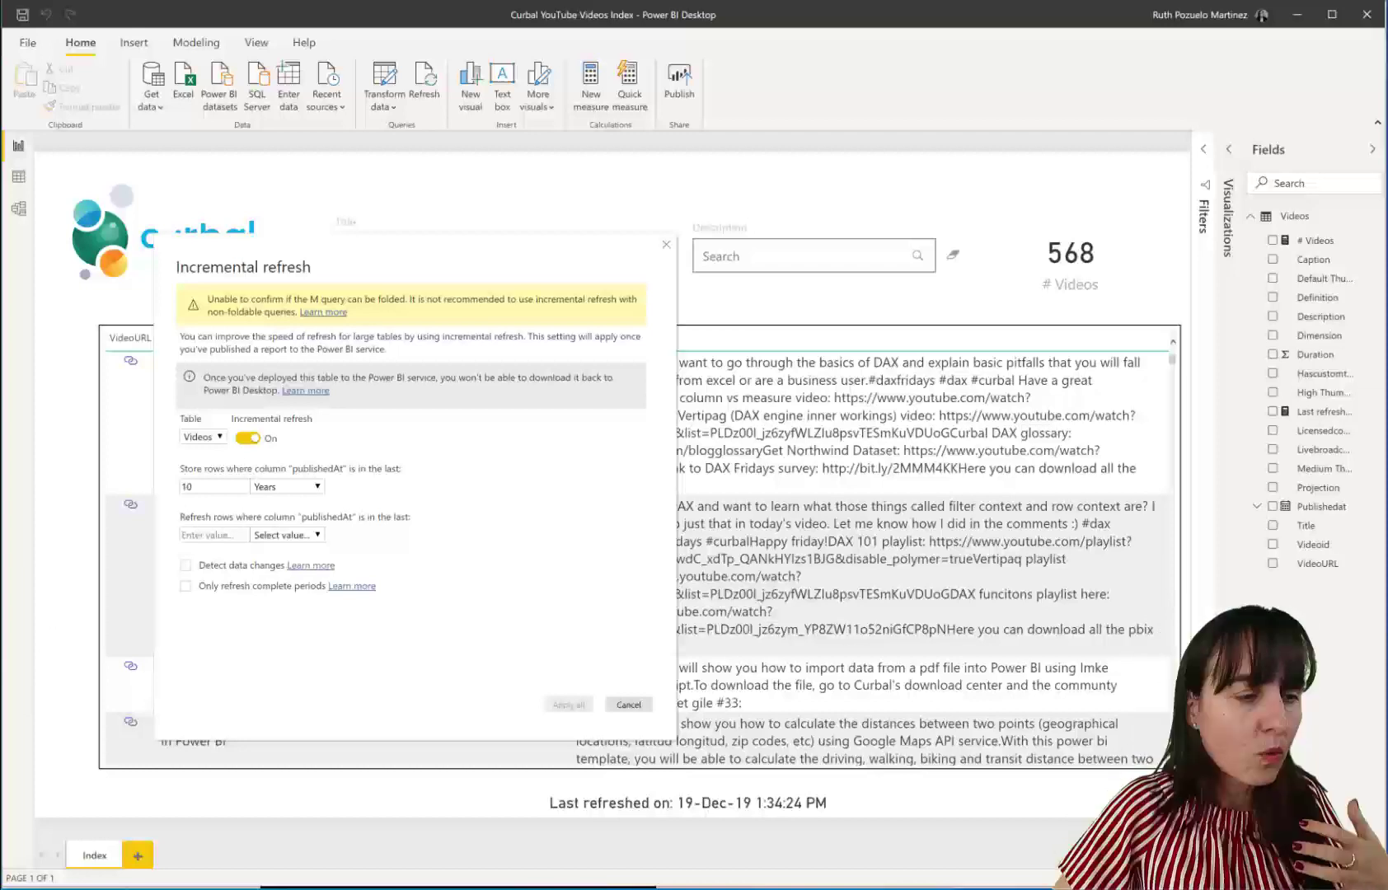
Set the Videos refresh period to 3 Days and enable Detect data changes
click(288, 536)
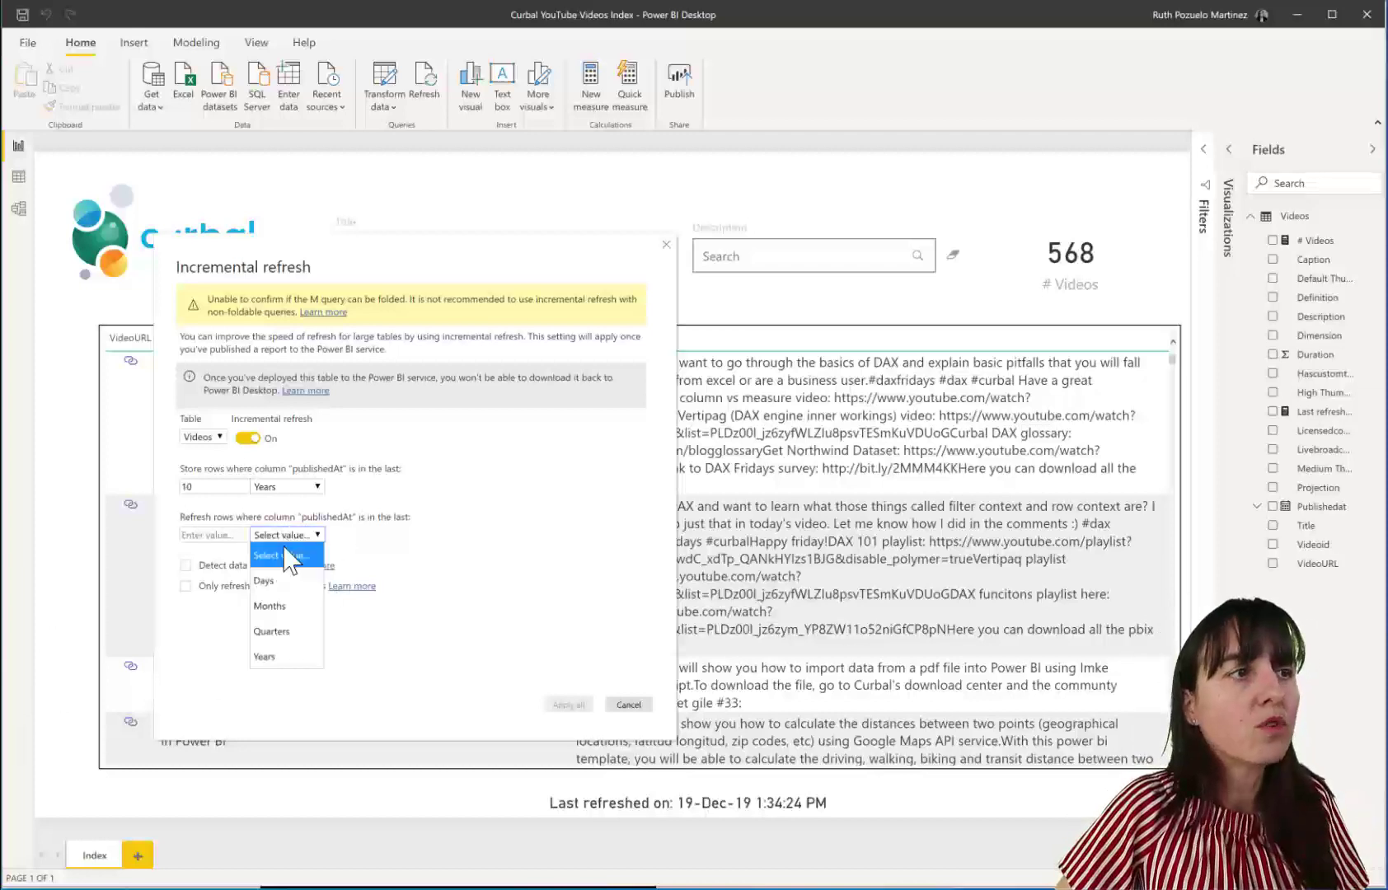
click(272, 577)
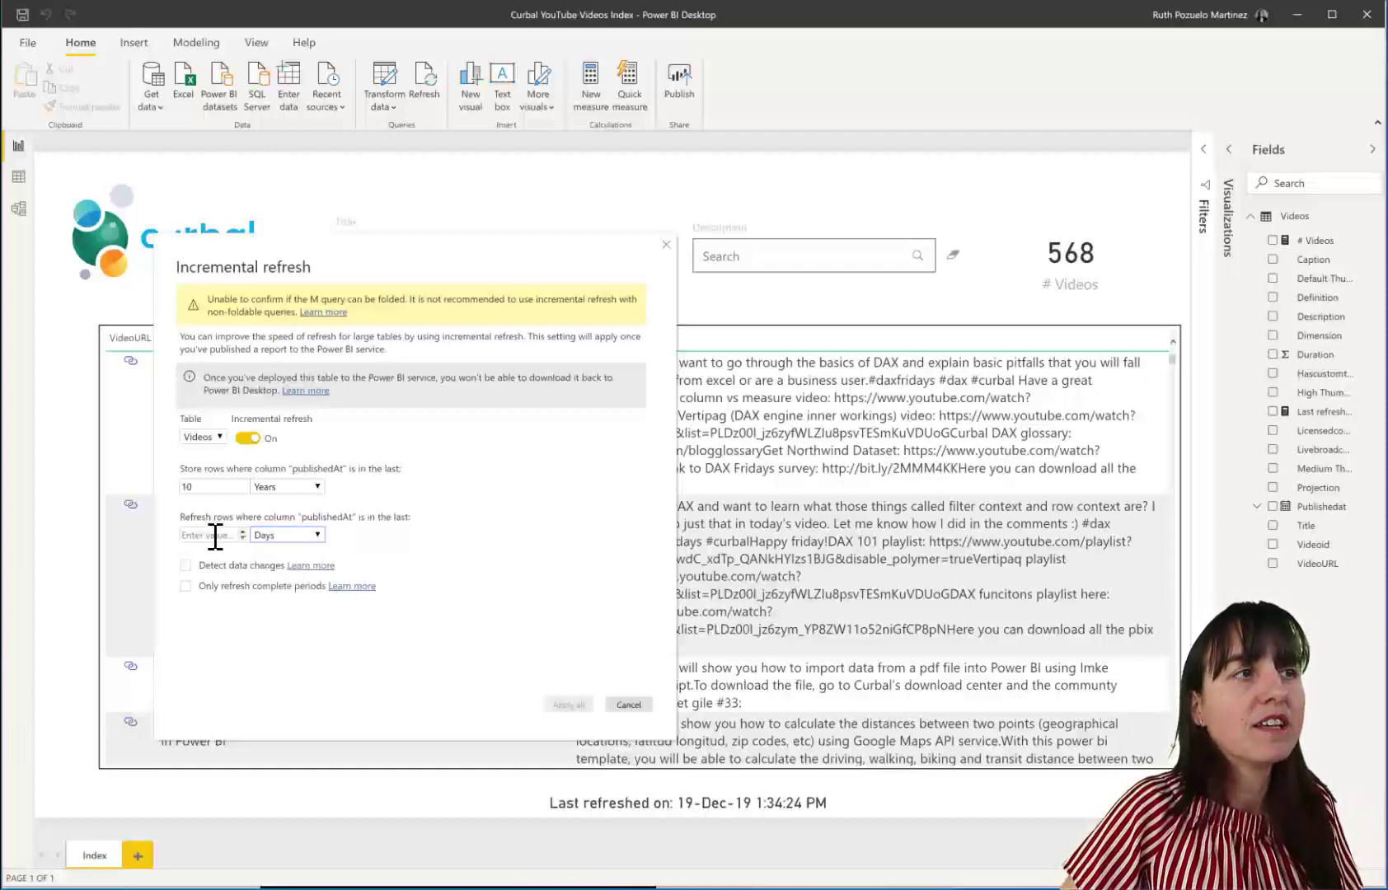
click(215, 535)
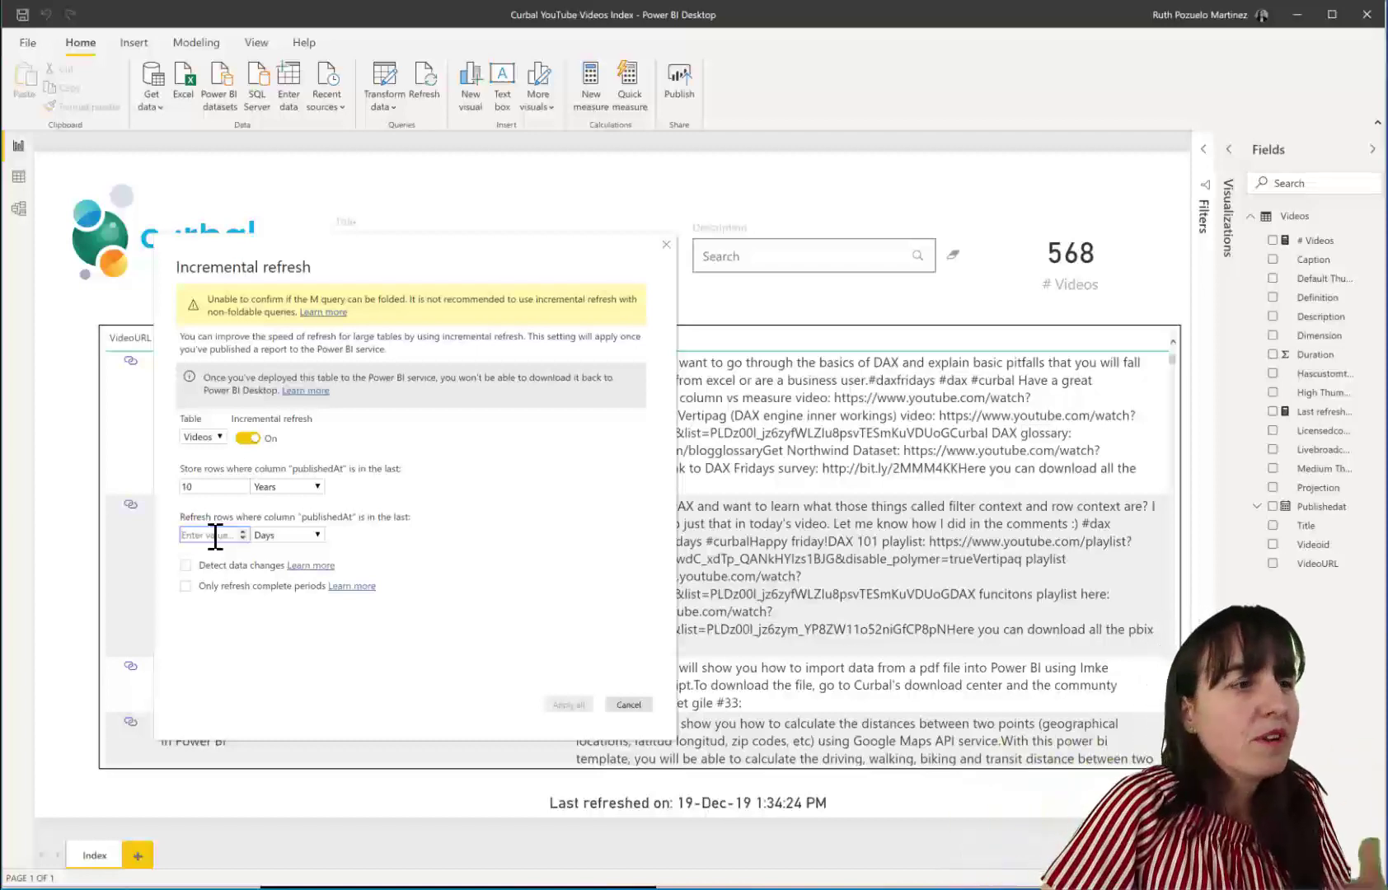
text(1)
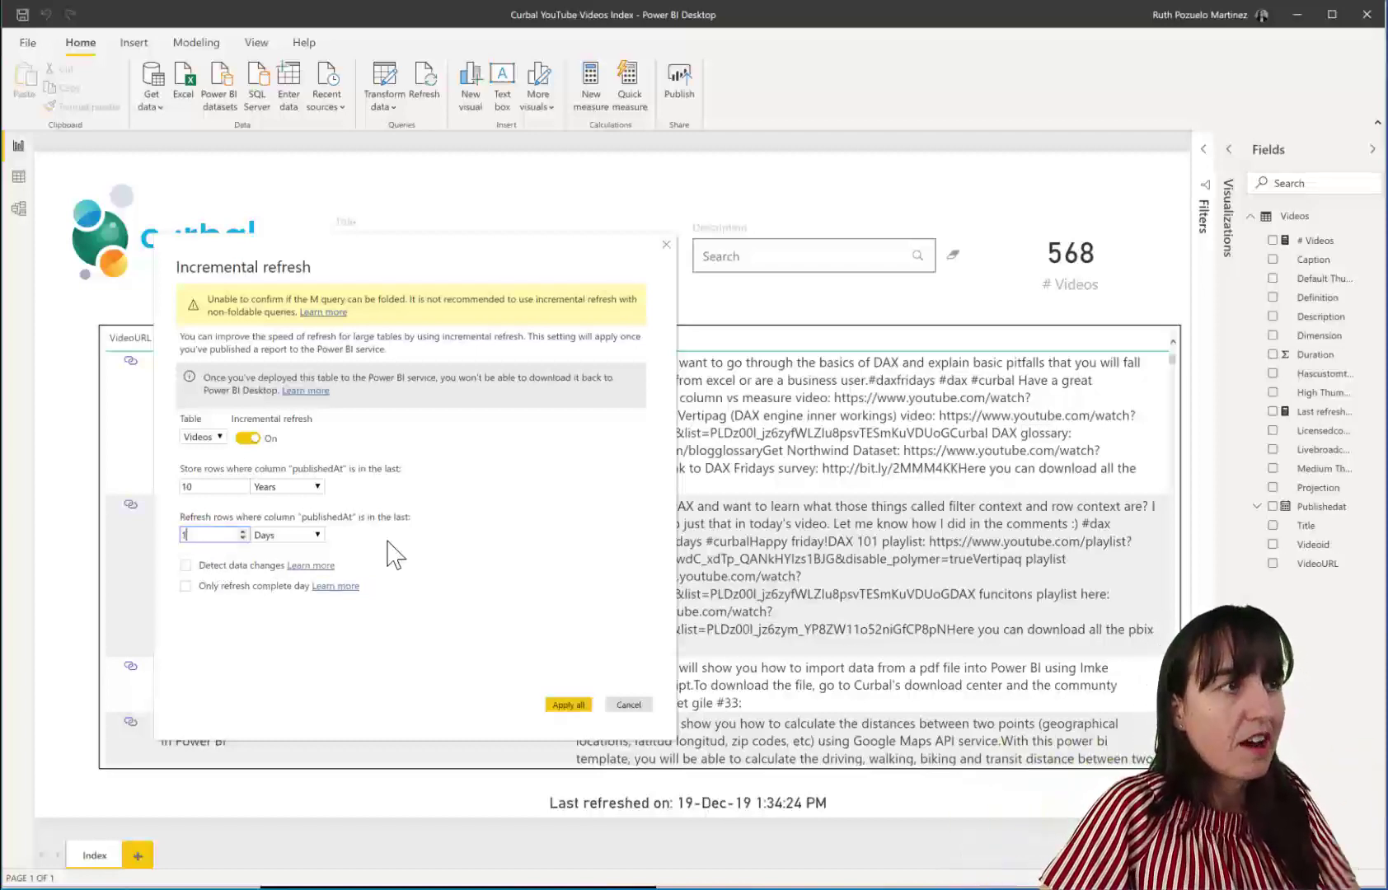
click(441, 555)
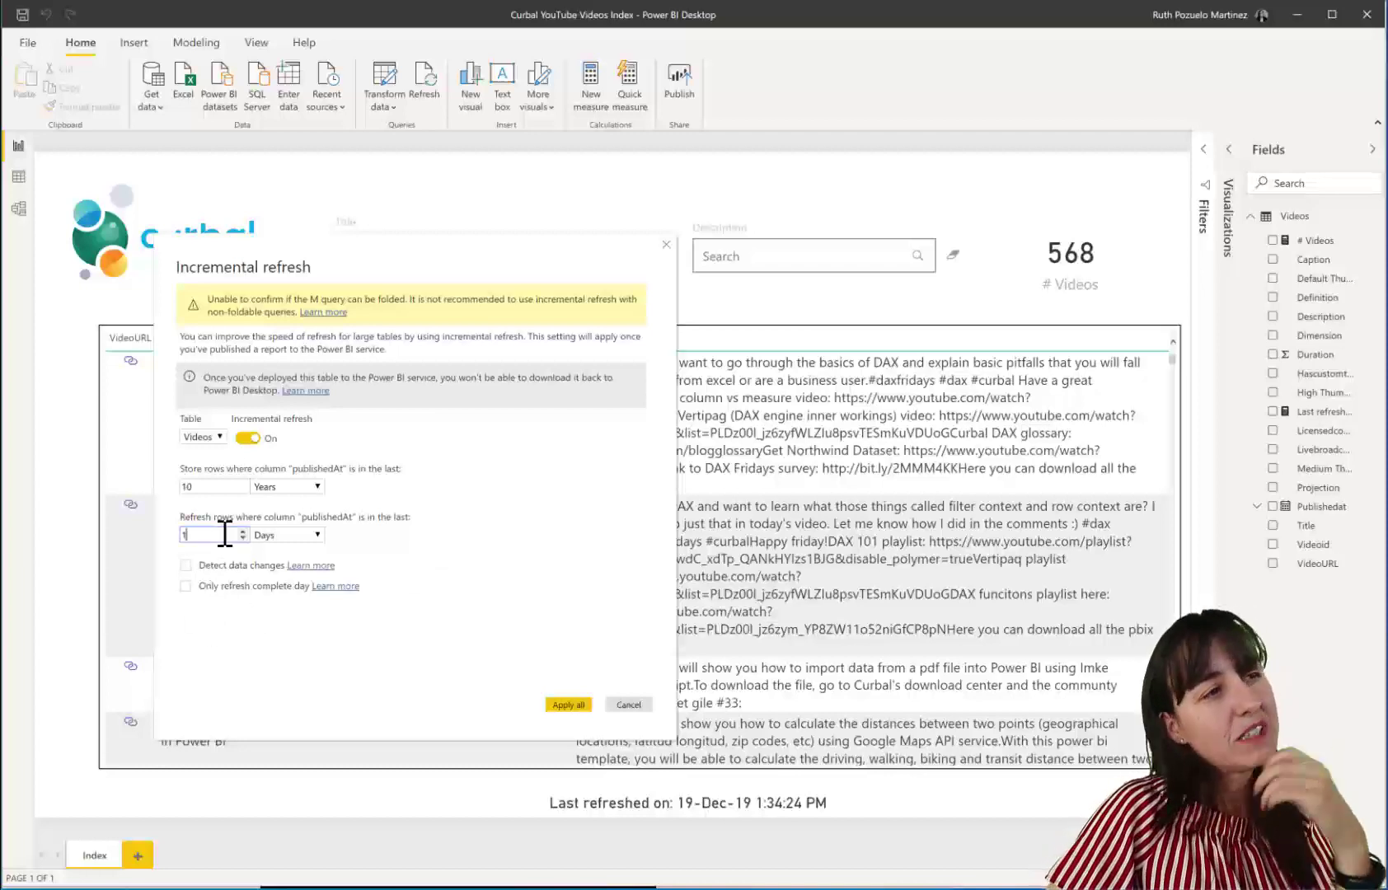
key(BackSpace)
text(3)
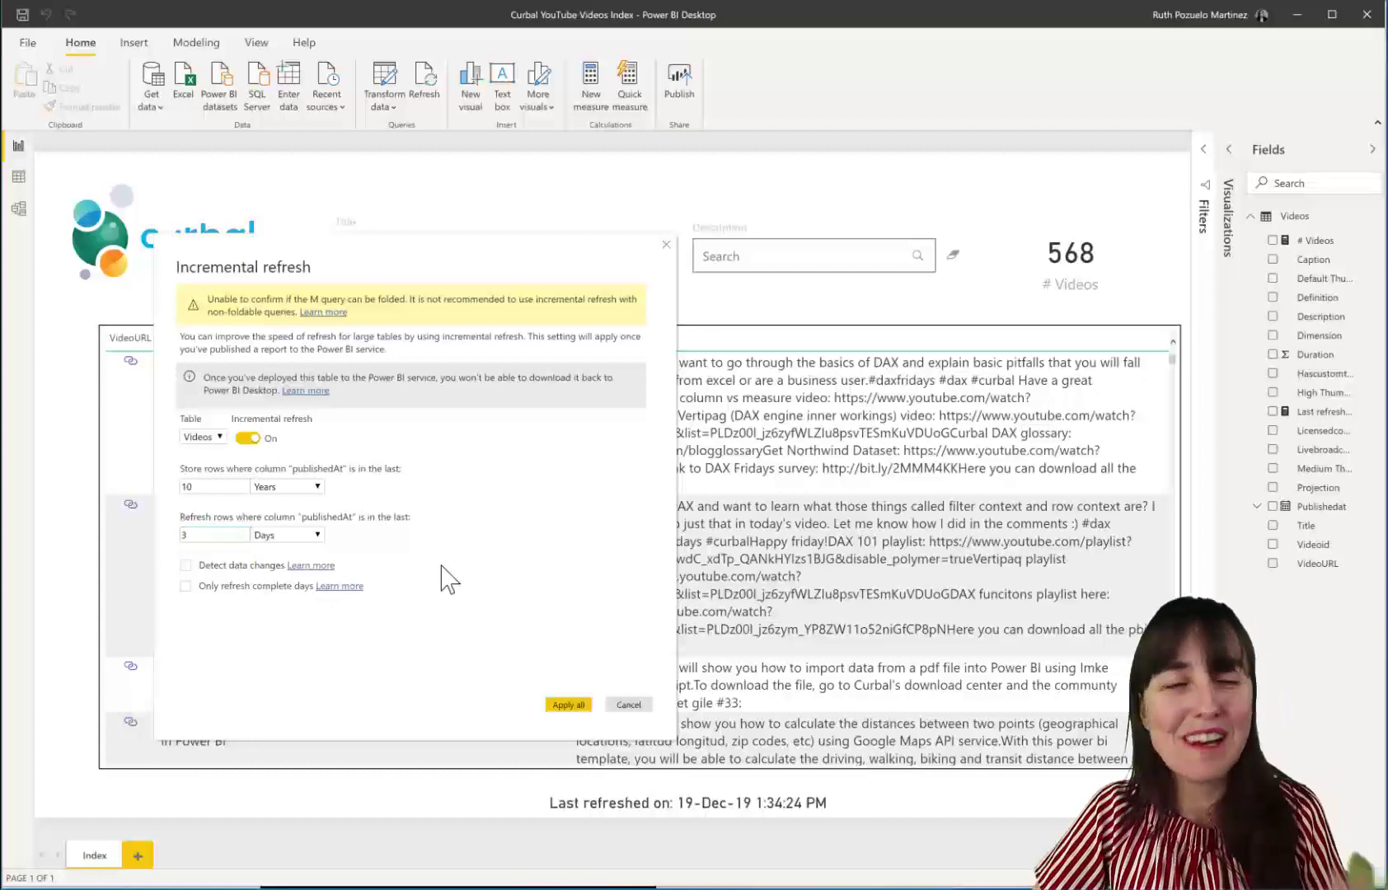
click(221, 568)
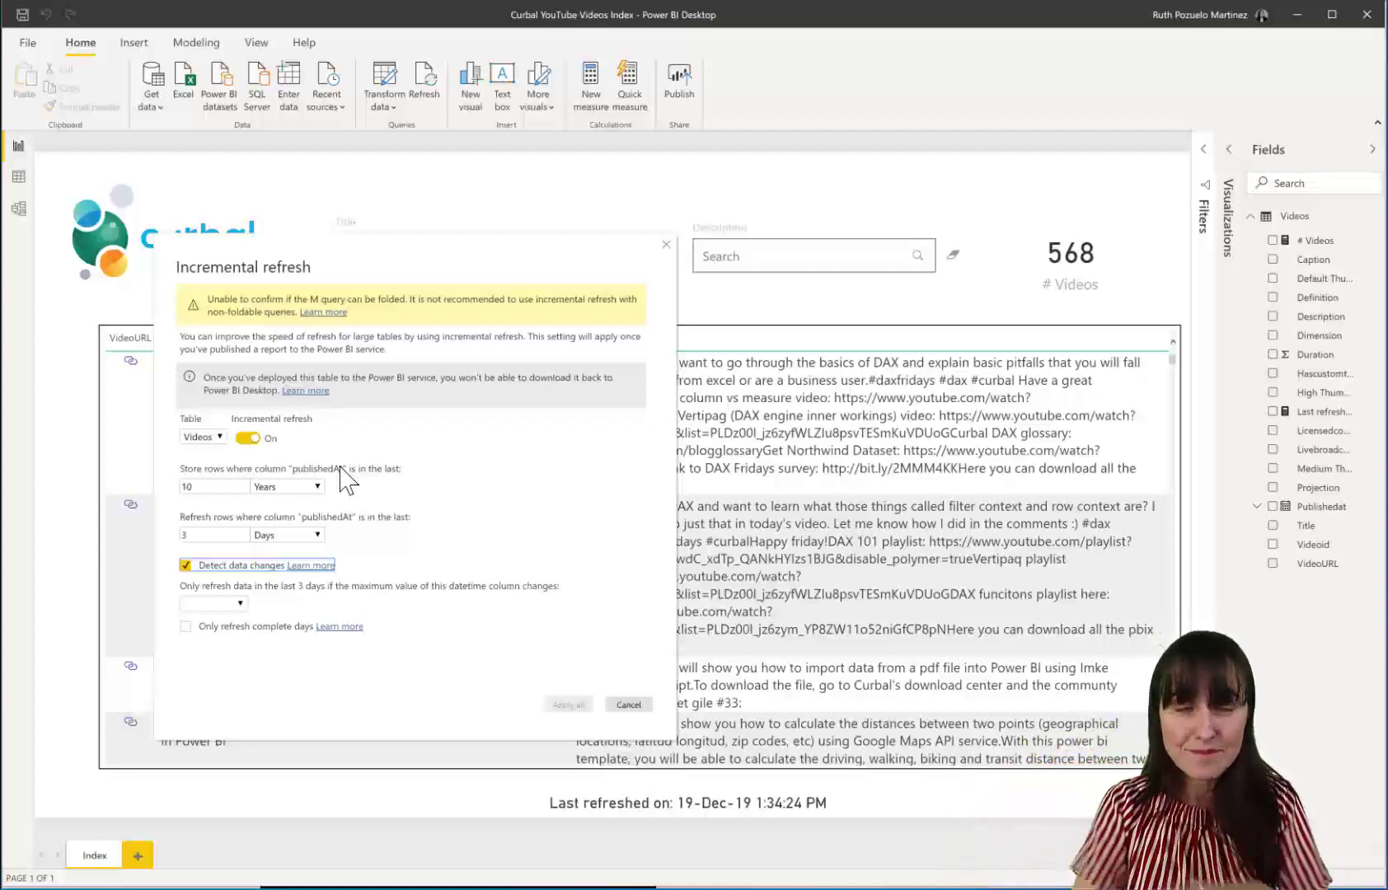
Detect changes on Publishedat, turn on Only refresh complete days, and apply all settings
click(214, 604)
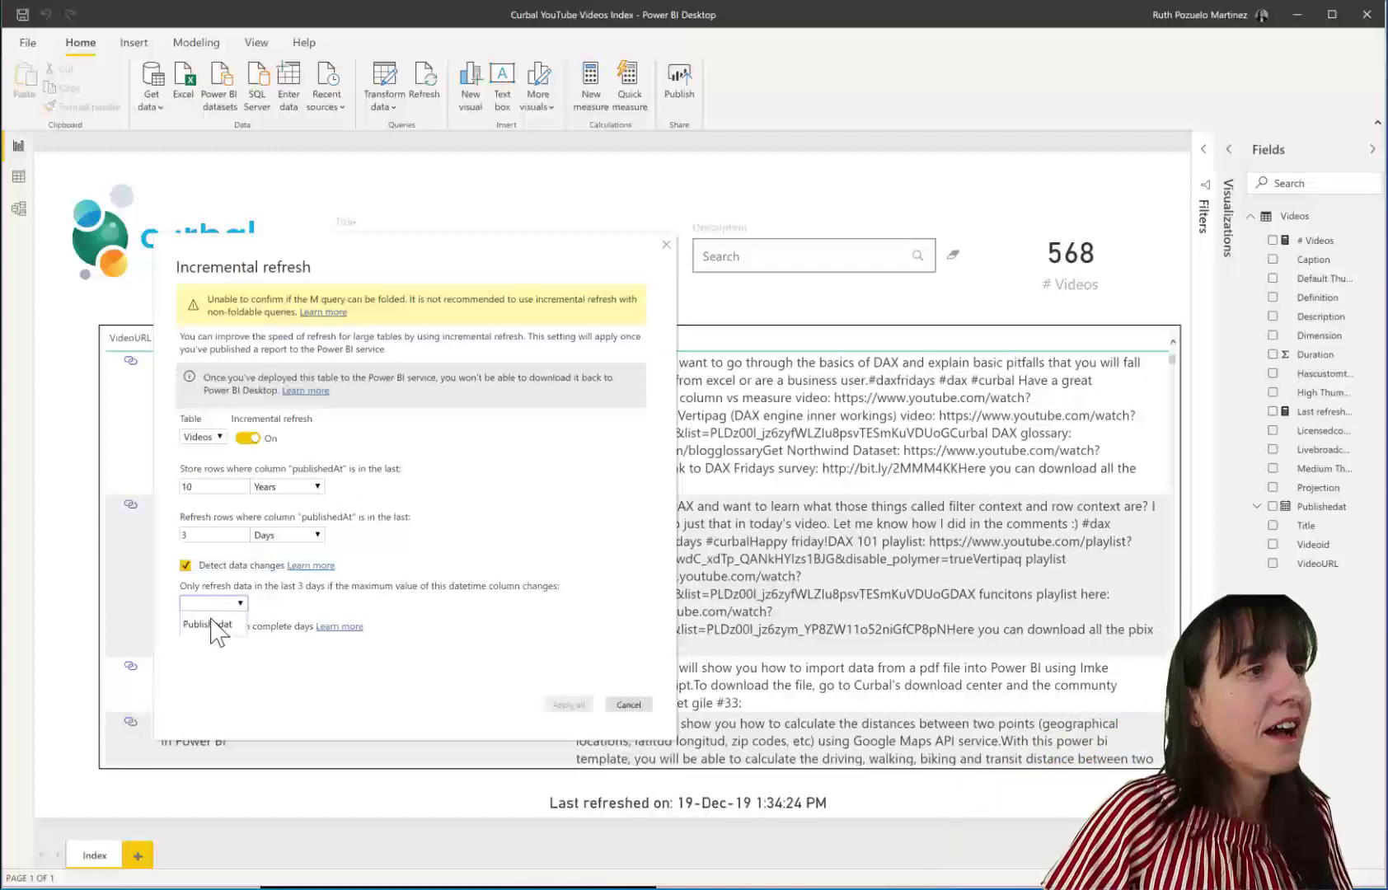
click(211, 624)
click(212, 628)
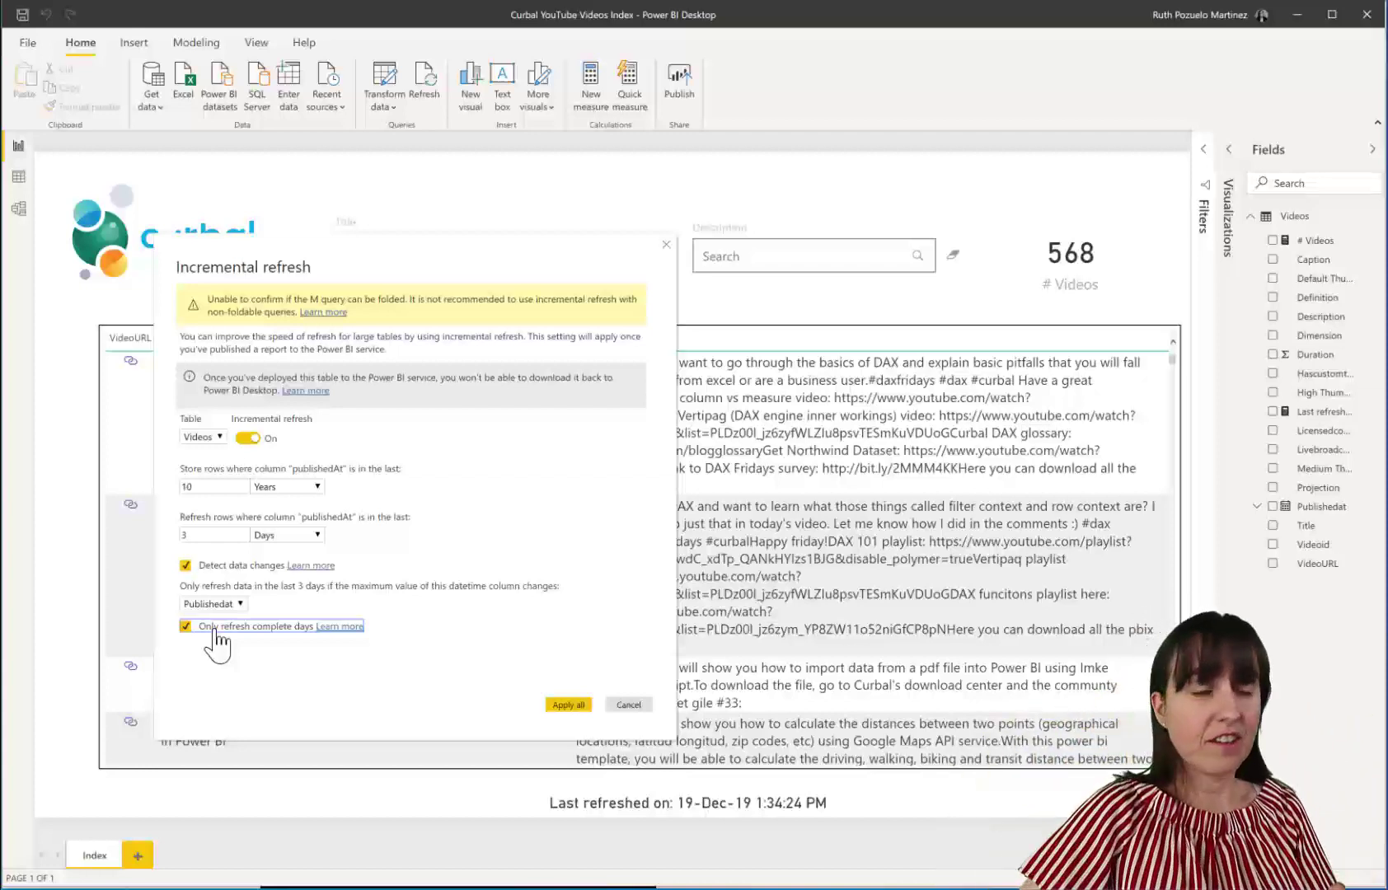
click(567, 706)
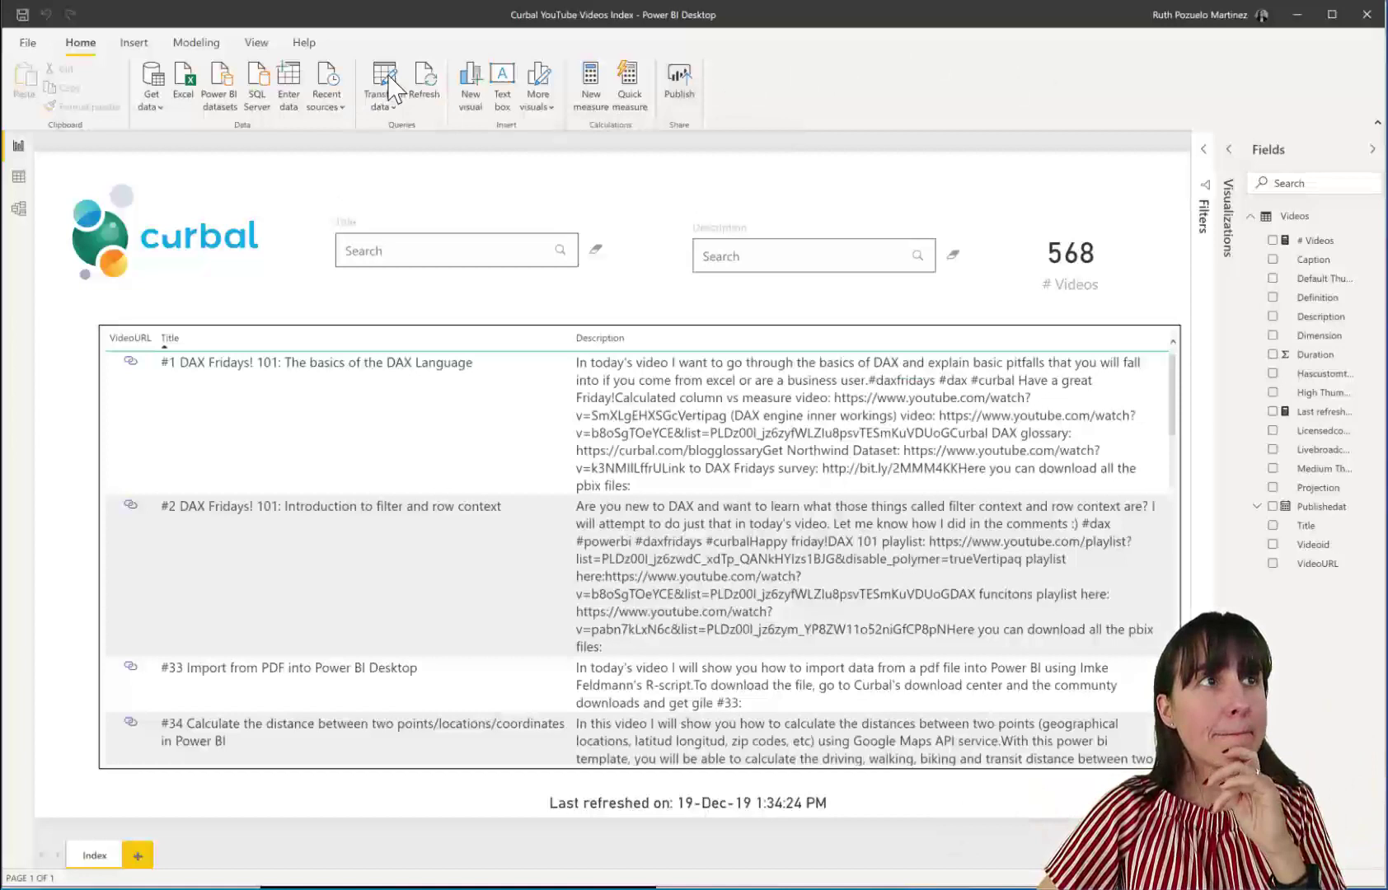
Use Transform data on the Home ribbon to reopen Power Query Editor for Videos
click(391, 82)
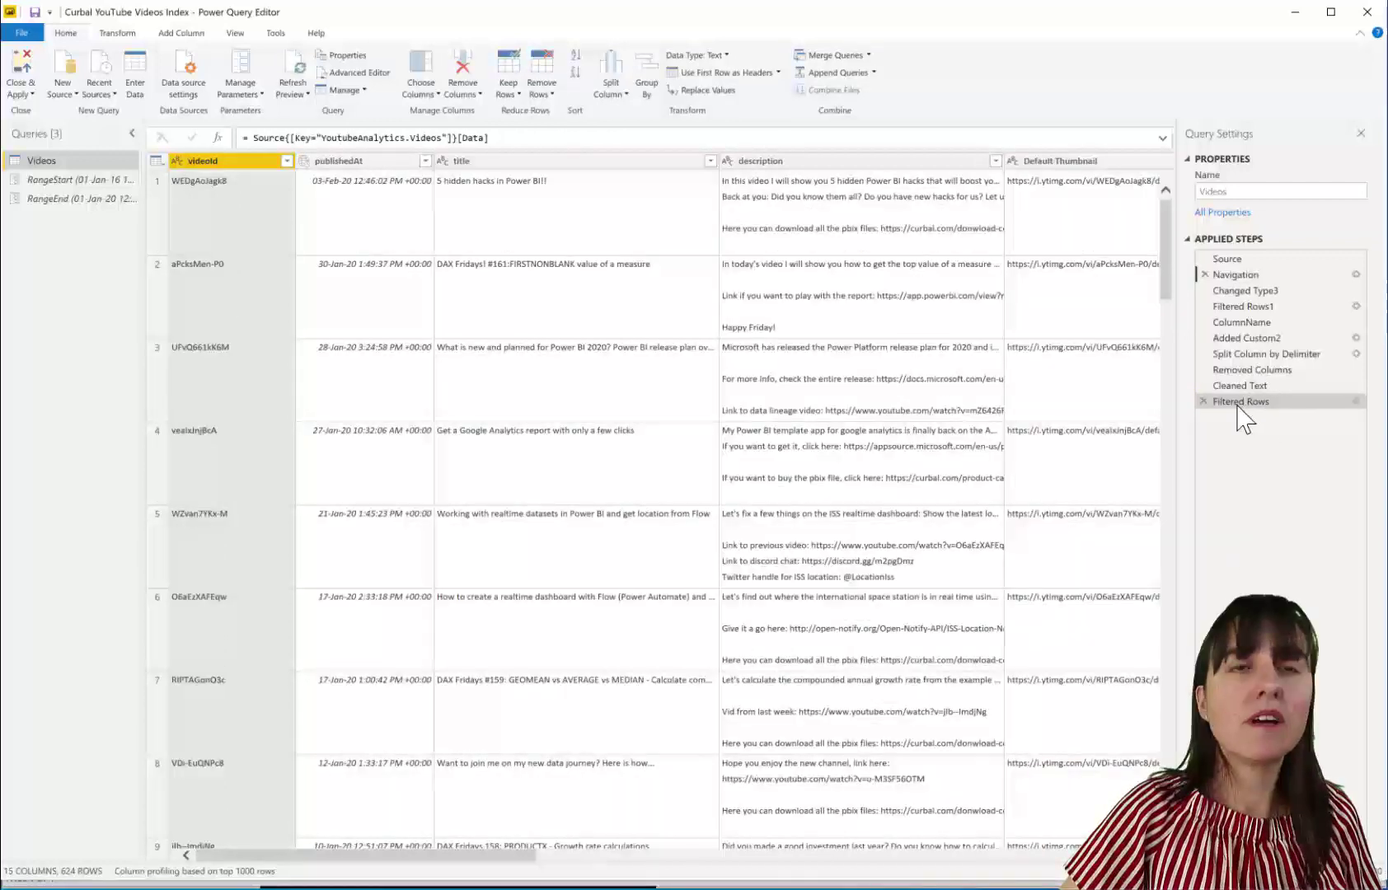
Check whether View Native Query is available for the Filtered Rows step
right_click(1239, 402)
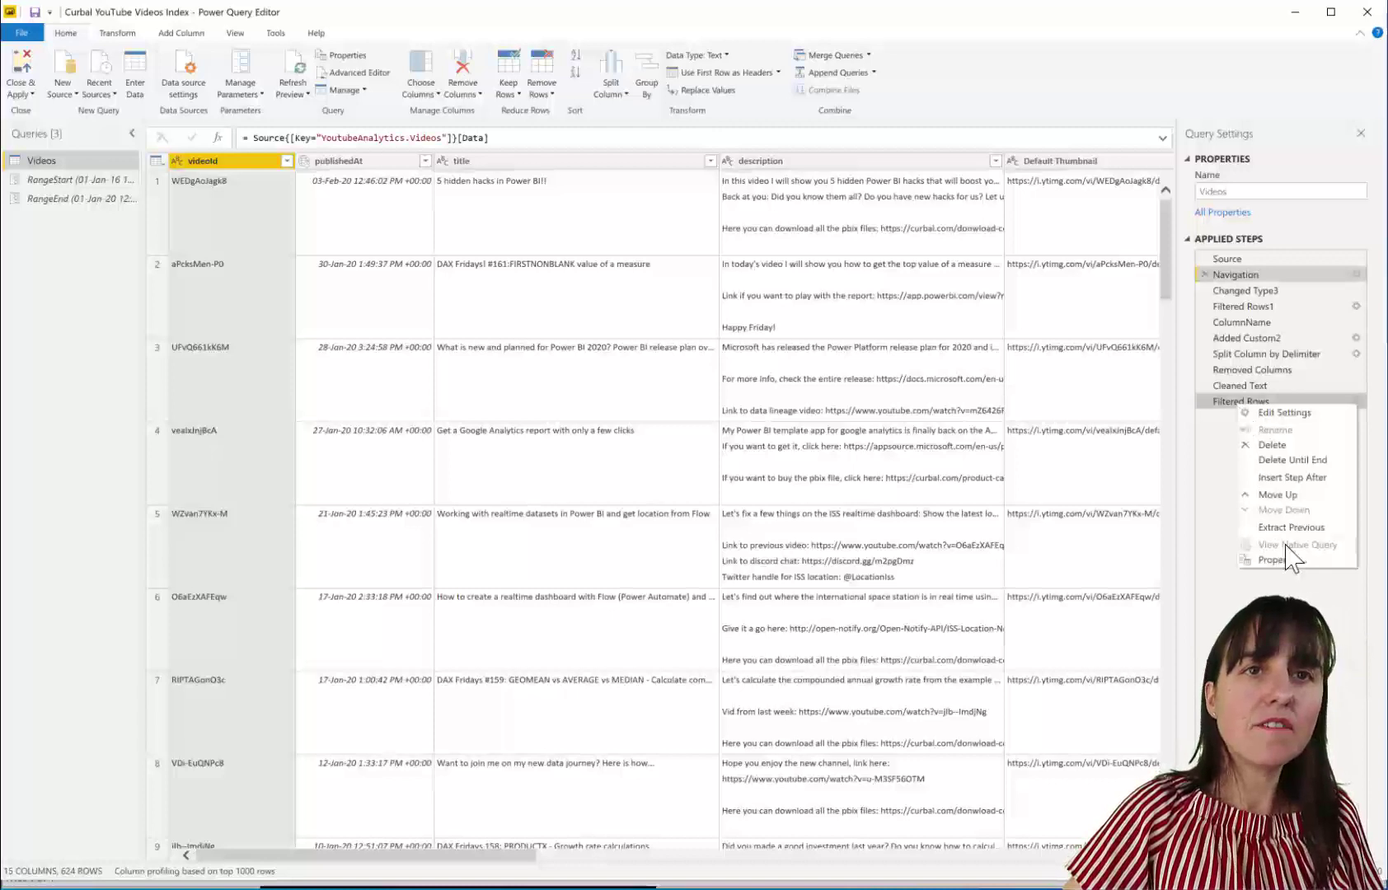